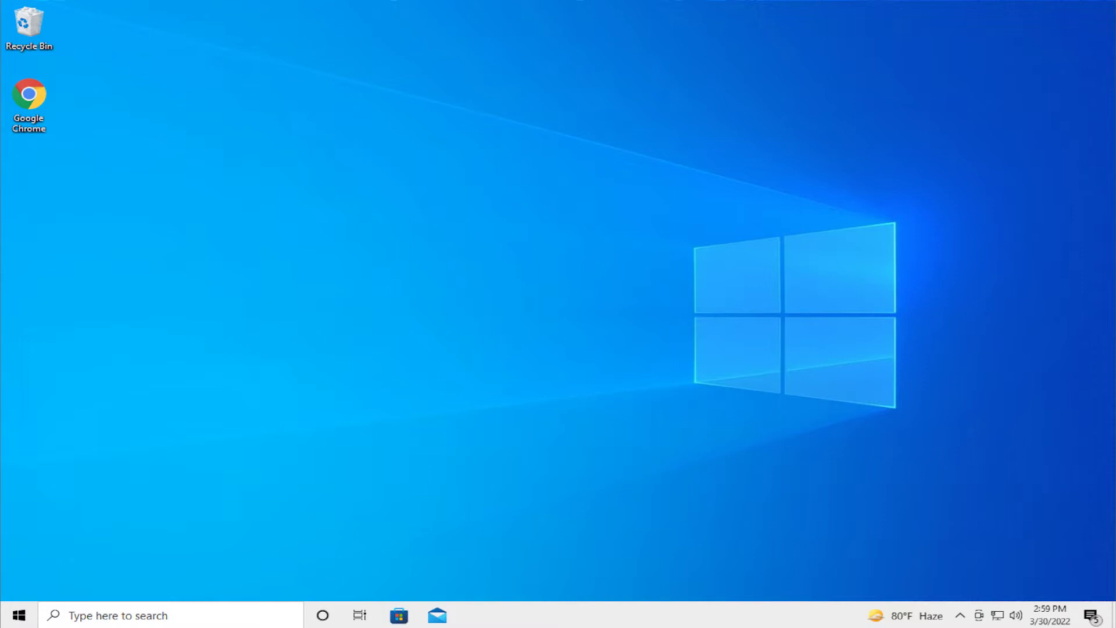
Launch Google Chrome from the Start menu's app list.
left_click(19, 615)
scroll(199, 408, "down", 5)
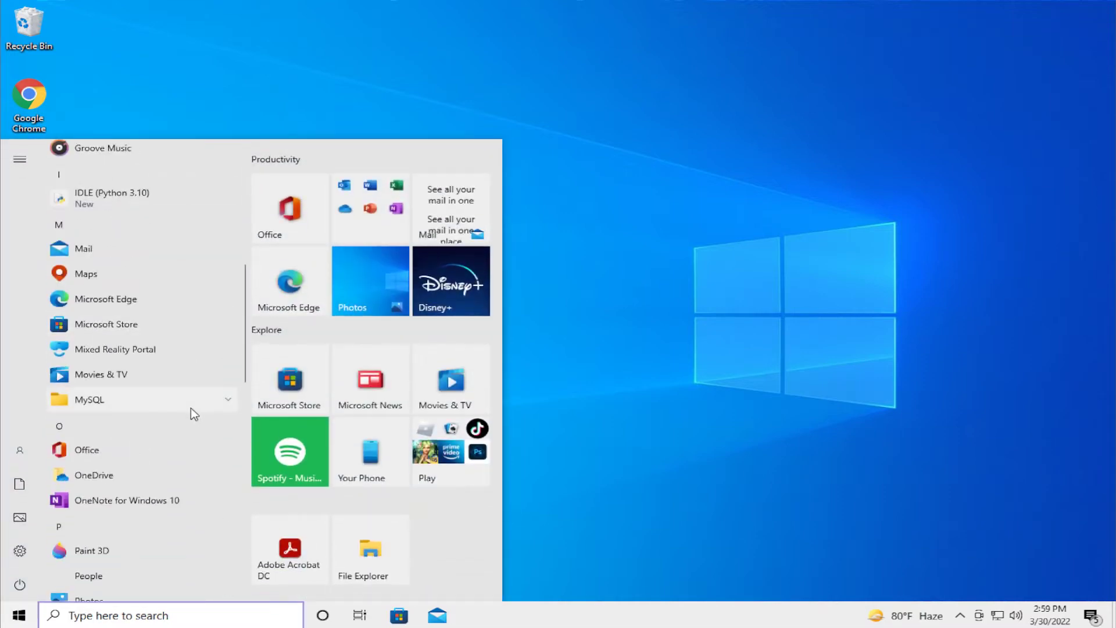
scroll(191, 408, "down", 3)
scroll(192, 407, "down", 3)
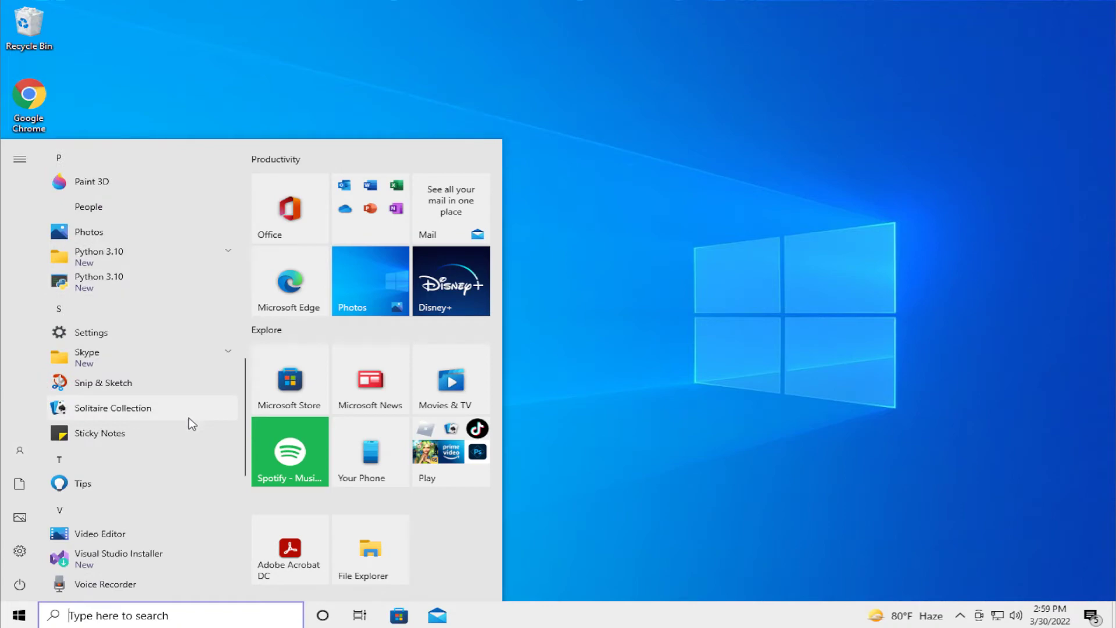
scroll(189, 414, "down", 2)
scroll(188, 418, "up", 2)
scroll(189, 421, "up", 5)
scroll(191, 424, "up", 4)
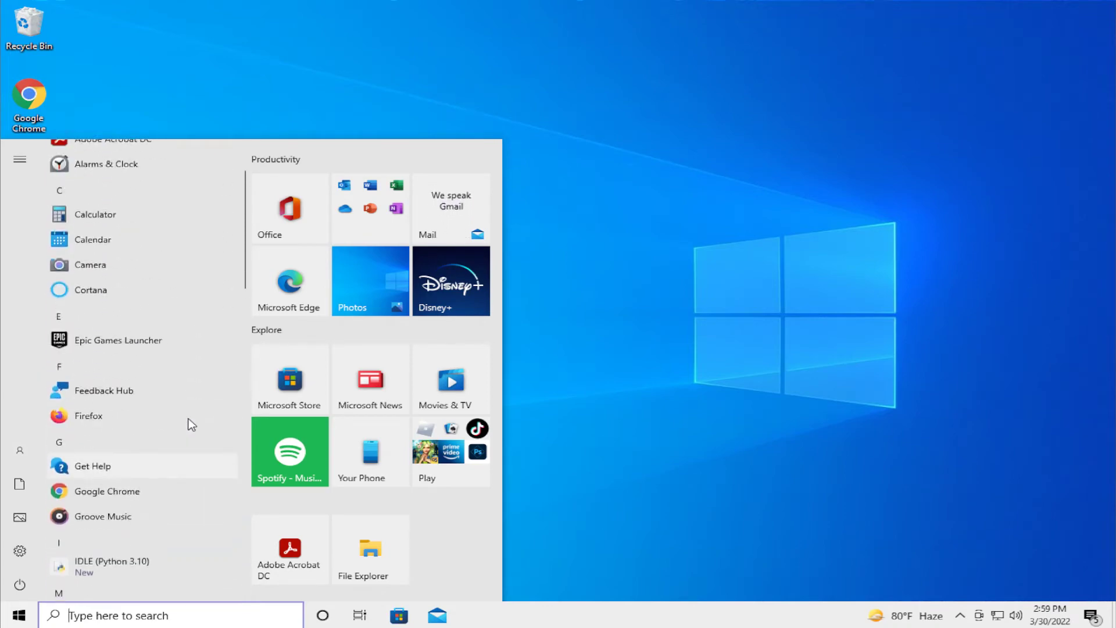
left_click(144, 492)
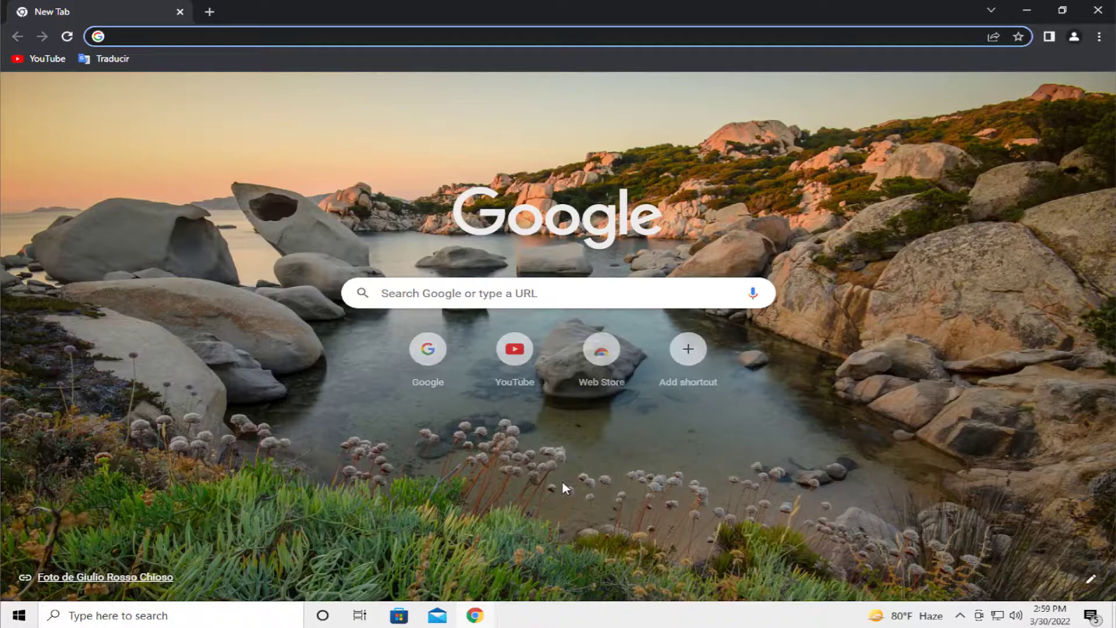
type("ghoo")
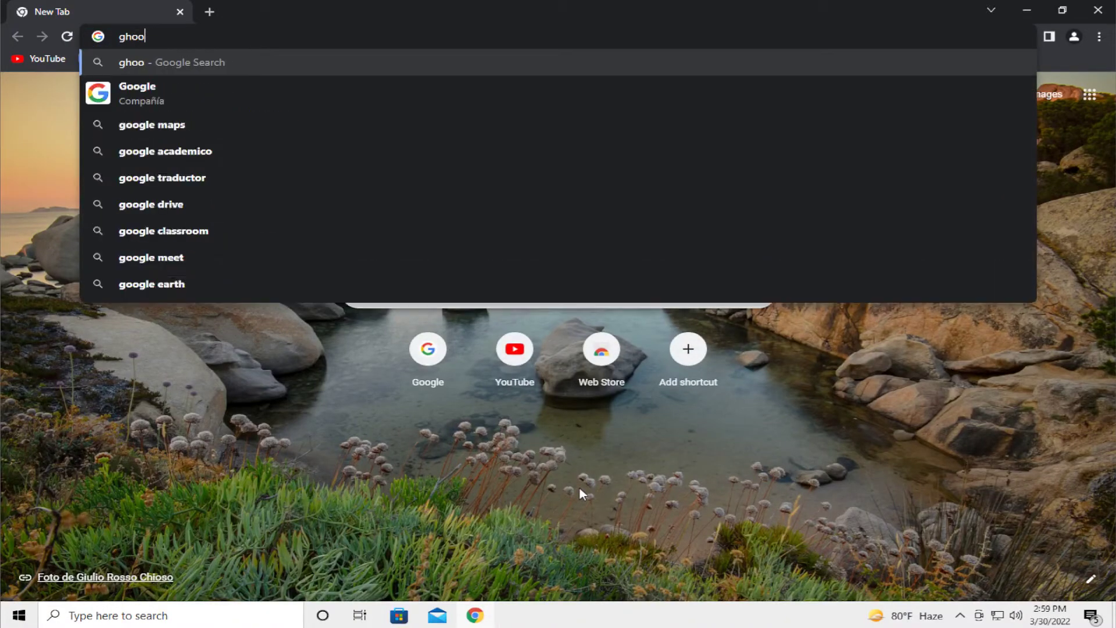
Go to the Google homepage from the address bar.
key("BackSpace")
key("BackSpace")
key("BackSpace")
key("BackSpace")
type("google.com")
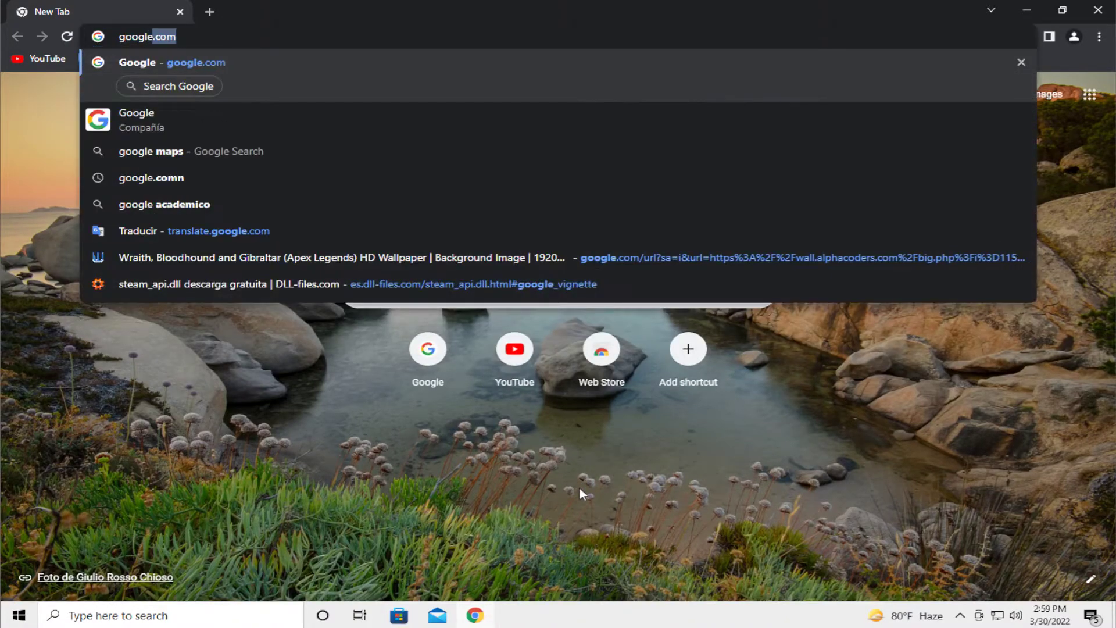
type("l")
key("Return")
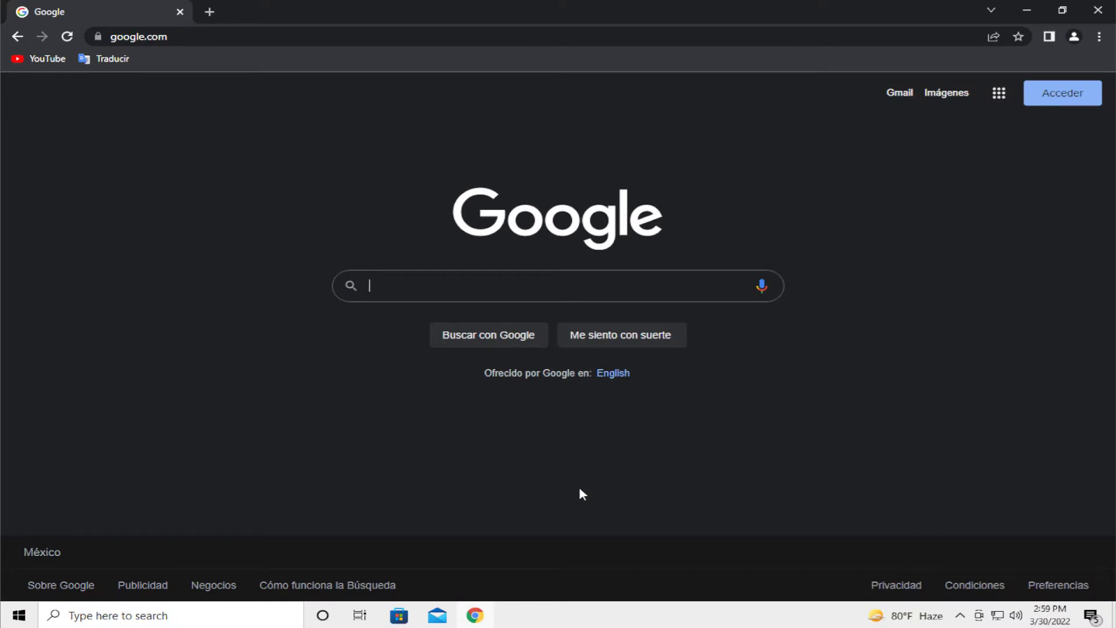
type("Isdoe")
Search Google for 'isdone.dll download files', building the query from the isdone.dll suggestions.
key("BackSpace")
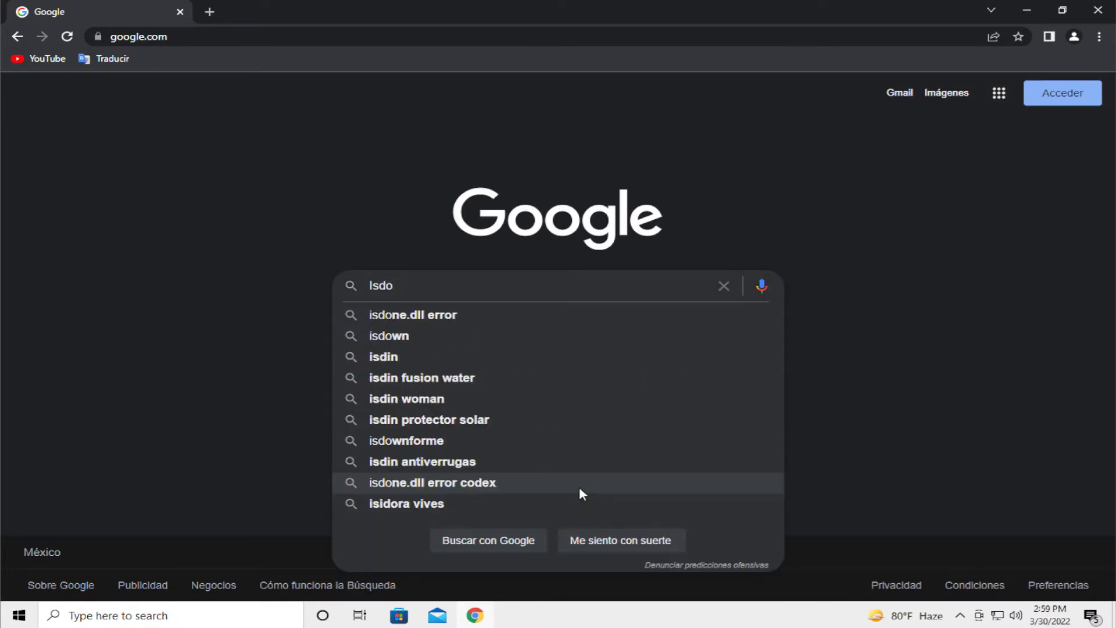
key("BackSpace")
key("BackSpace")
key("BackSpace")
type("isidora v")
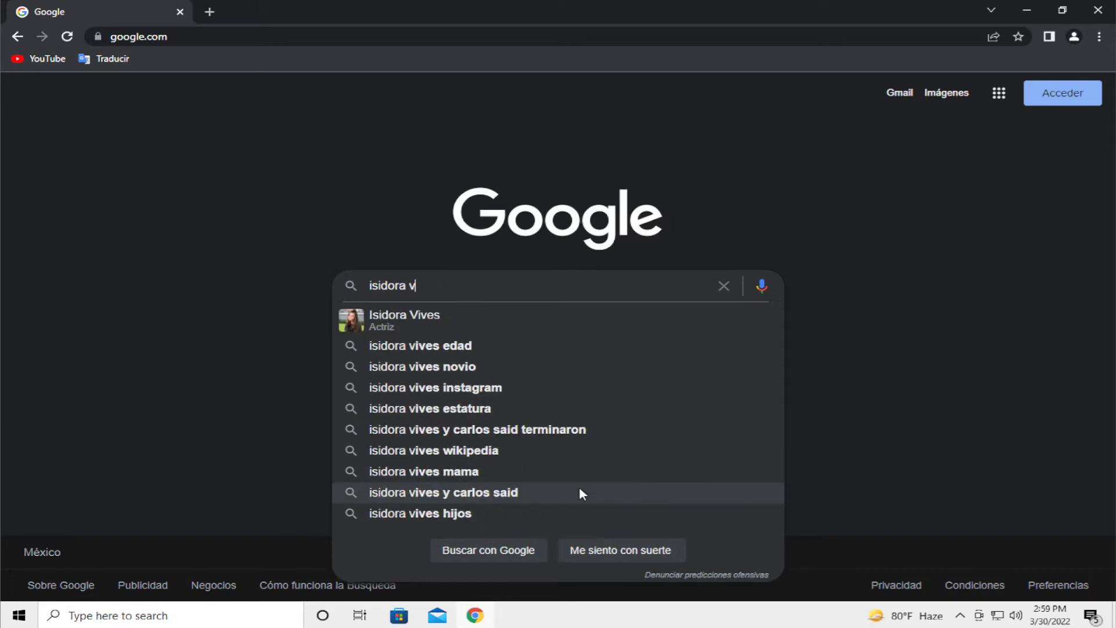
key("BackSpace")
key("BackSpace")
key("BackSpace")
key("BackSpace")
key("BackSpace")
key("BackSpace")
key("BackSpace")
type("d")
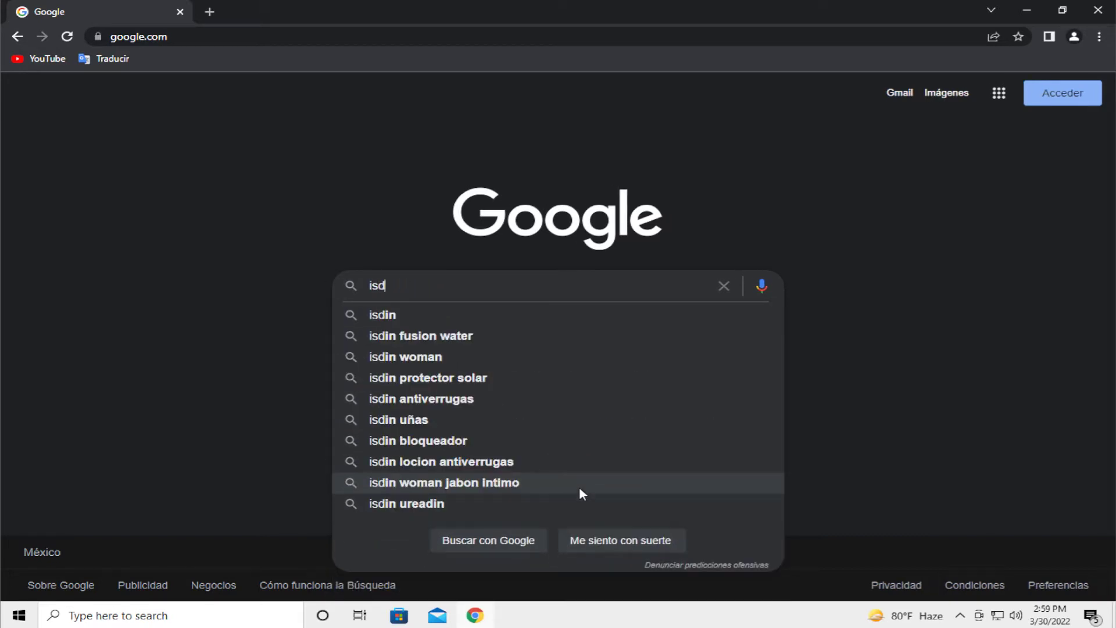
type("one")
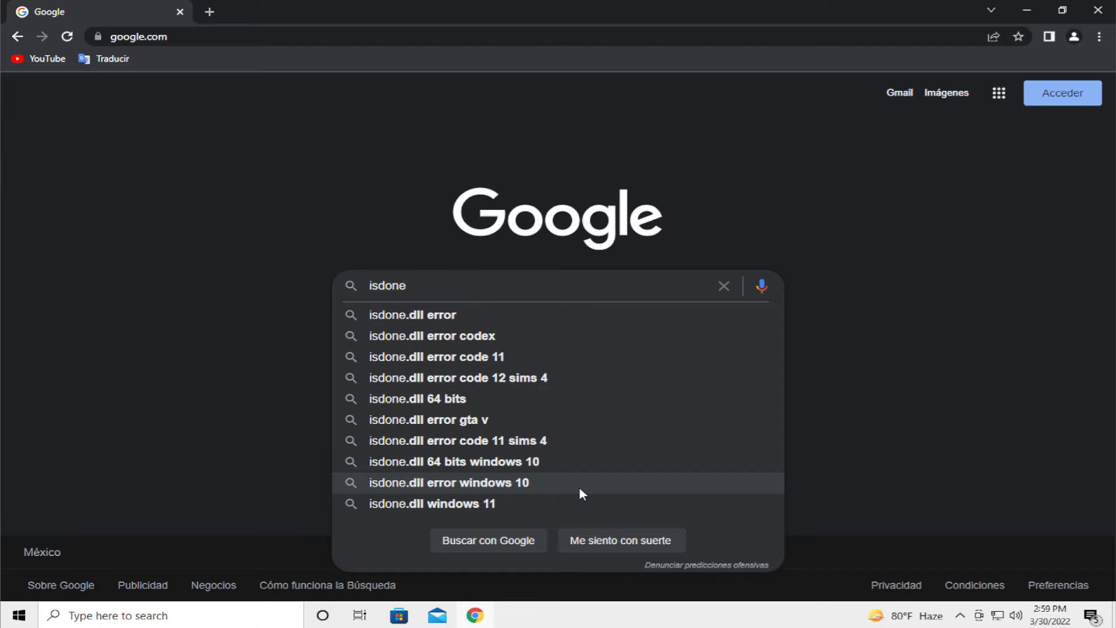
key("Up")
key("Up")
key("Up")
key("Up")
key("Up")
key("Up")
key("Up")
key("Up")
key("Up")
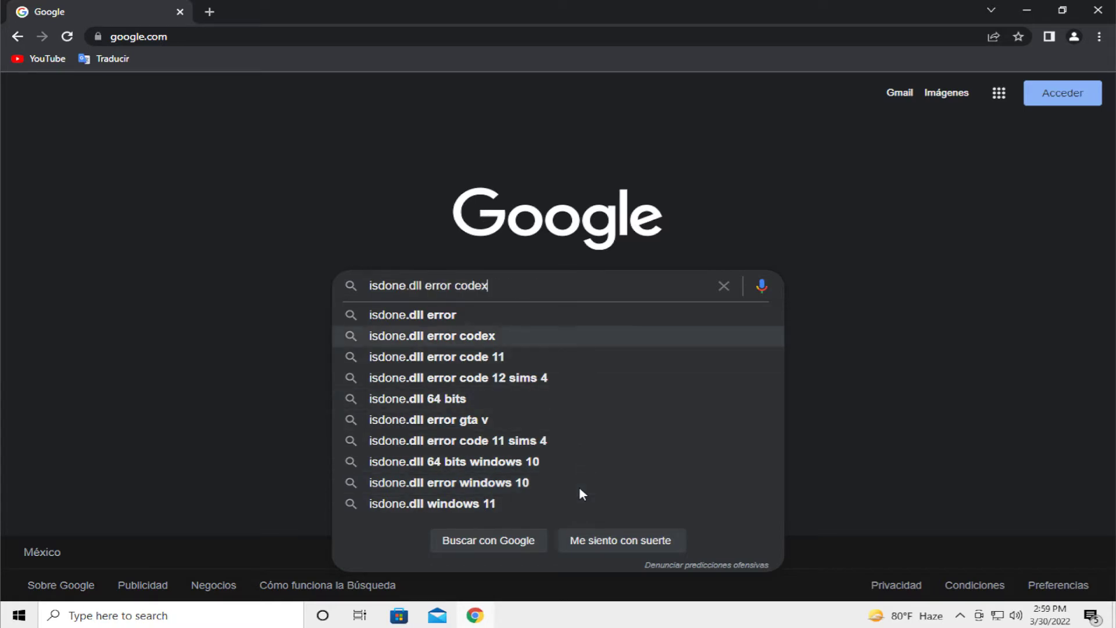
key("Up")
key("BackSpace")
key("BackSpace")
key("BackSpace")
key("BackSpace")
key("BackSpace")
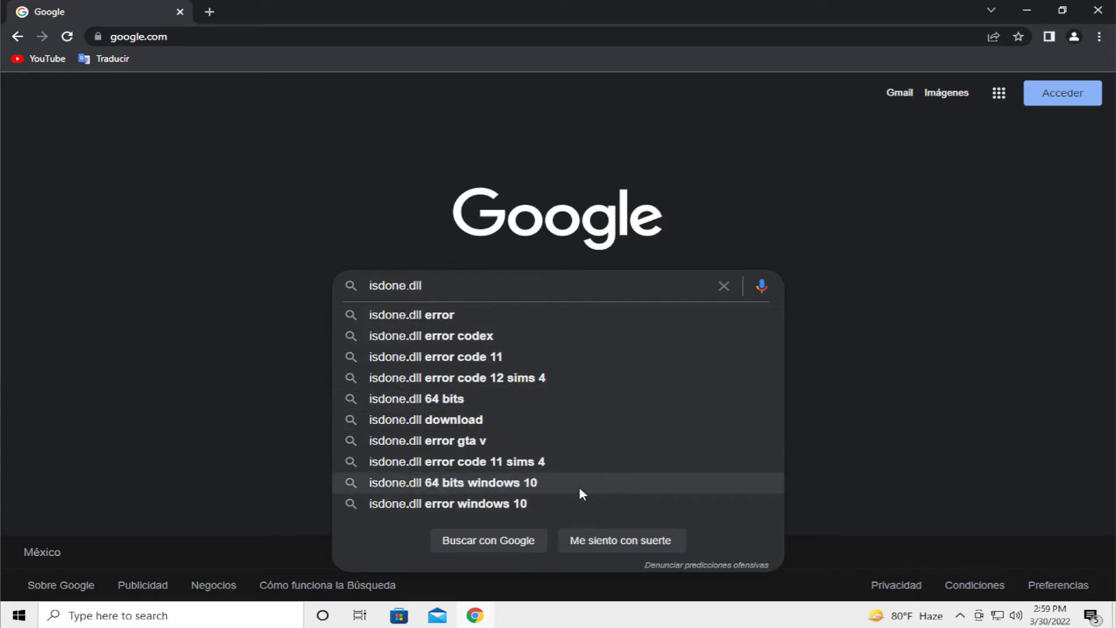
type("download ")
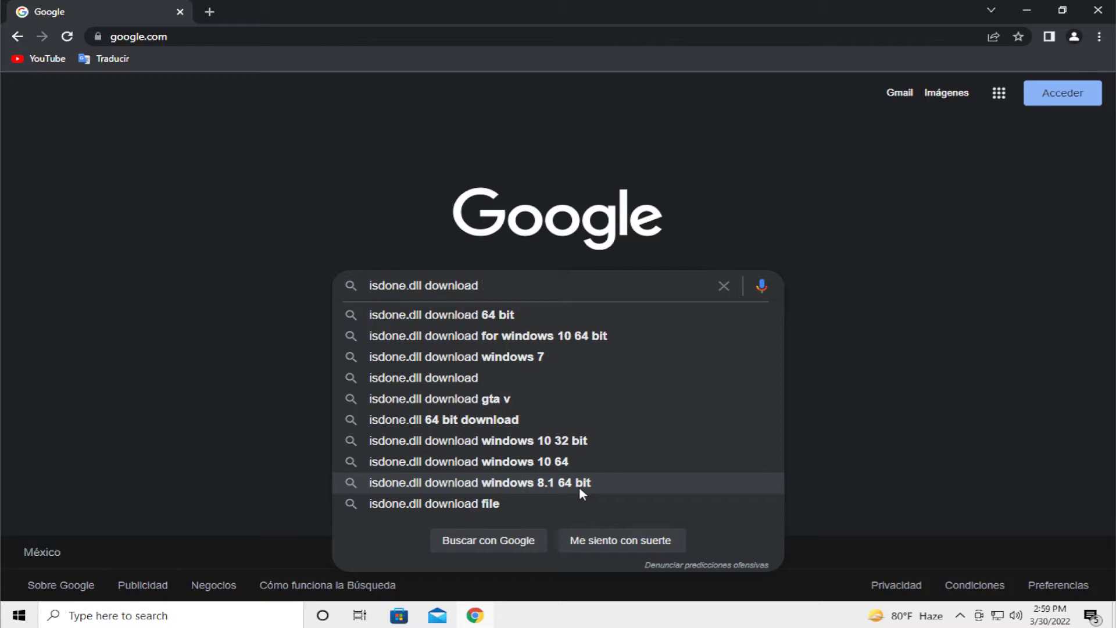
type("files")
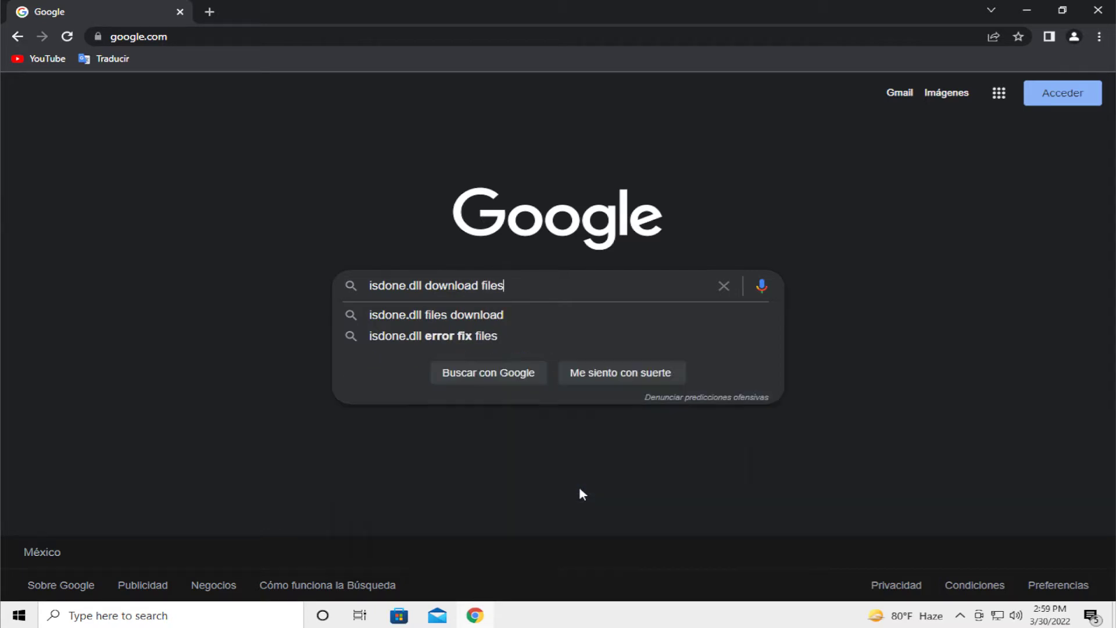
key("Return")
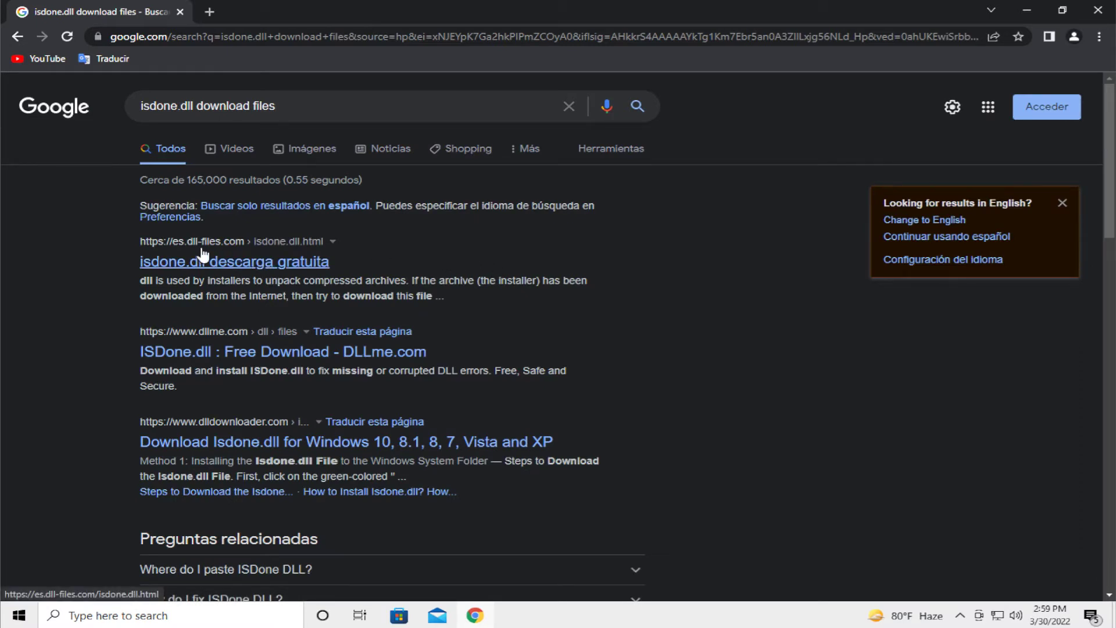
Open the isdone.dll result in a new tab, search 'unarc.dll download files' and open its first result too.
right_click(243, 267)
left_click(255, 273)
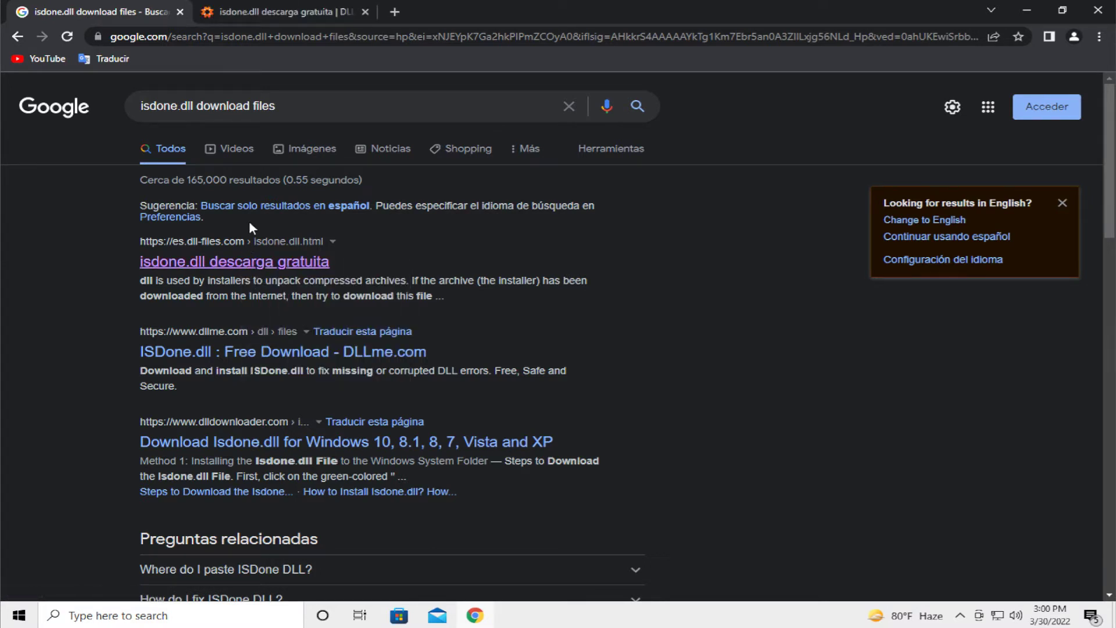
left_click_drag(192, 106, 111, 98)
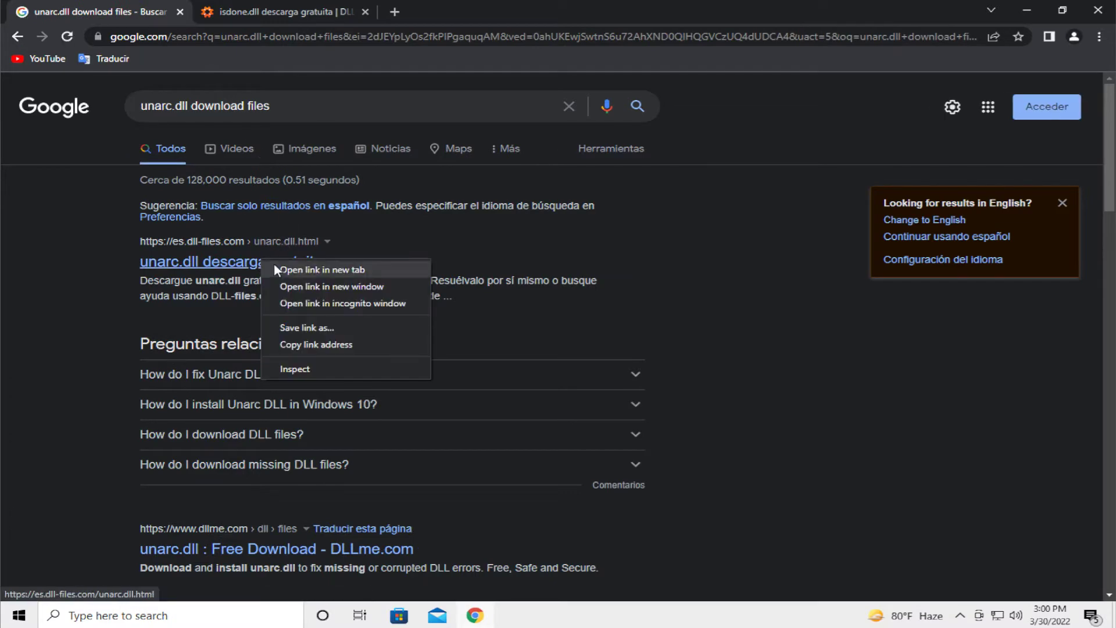
left_click(275, 270)
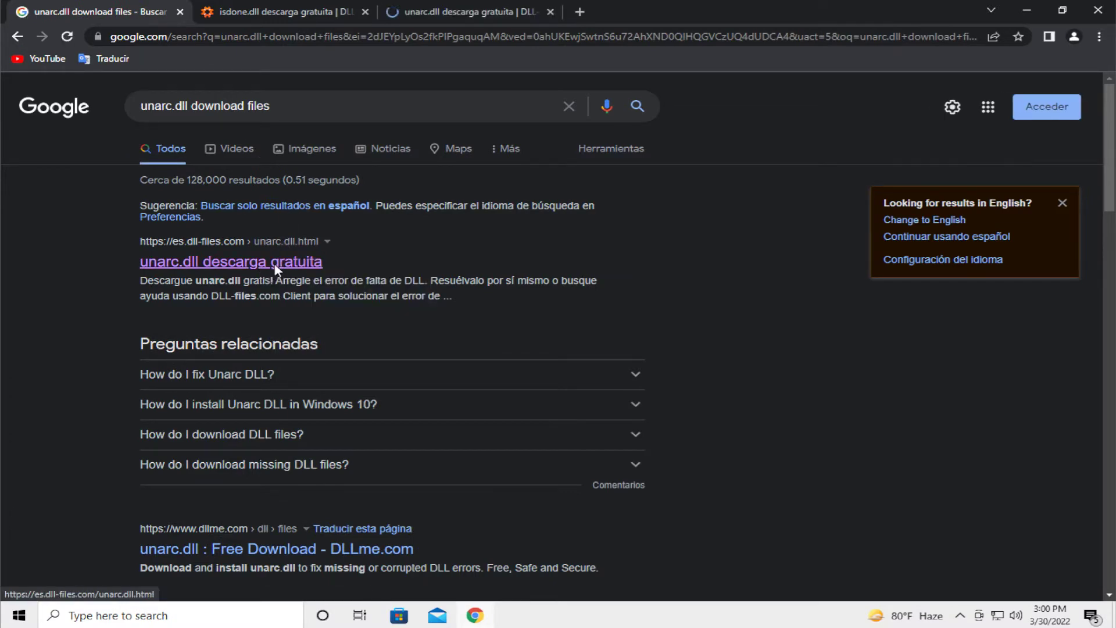
Download isdone.dll version 0.6.0.0 from its DLL-files.com tab and dismiss the ad overlay.
left_click(279, 13)
scroll(441, 257, "down", 2)
scroll(450, 263, "down", 2)
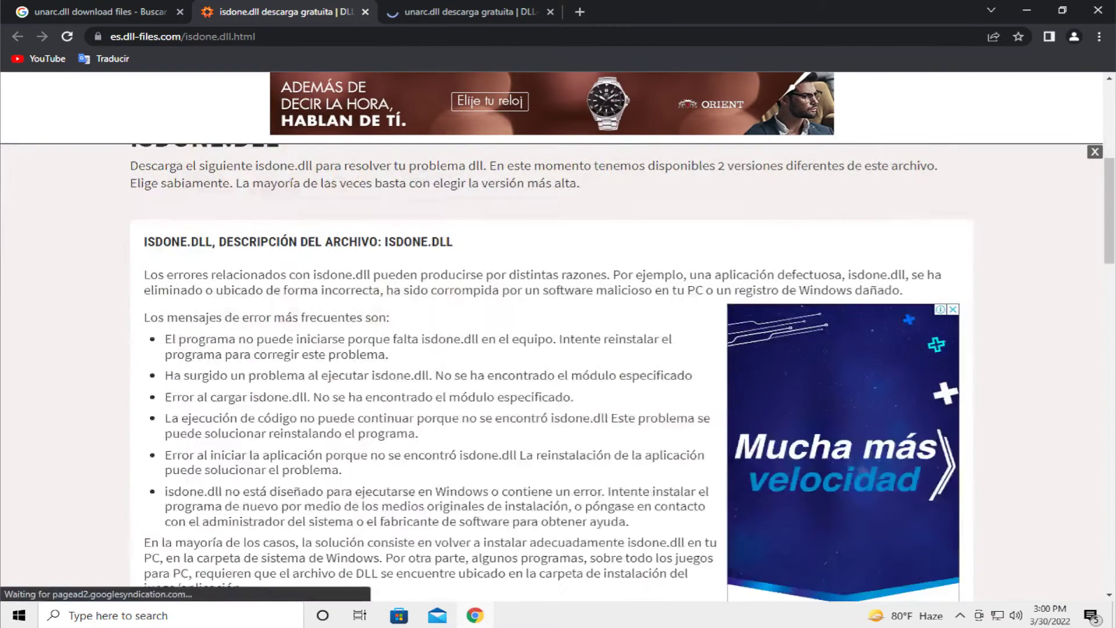
scroll(458, 270, "down", 2)
scroll(465, 277, "down", 4)
scroll(465, 277, "down", 4)
scroll(469, 275, "down", 2)
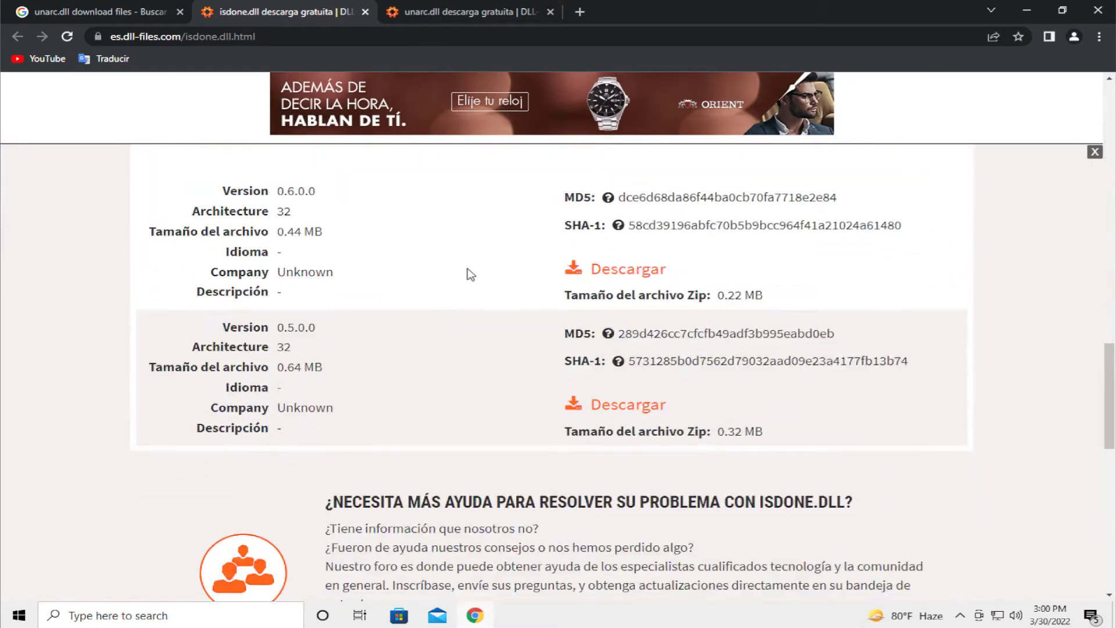
scroll(469, 274, "down", 2)
scroll(468, 274, "down", 3)
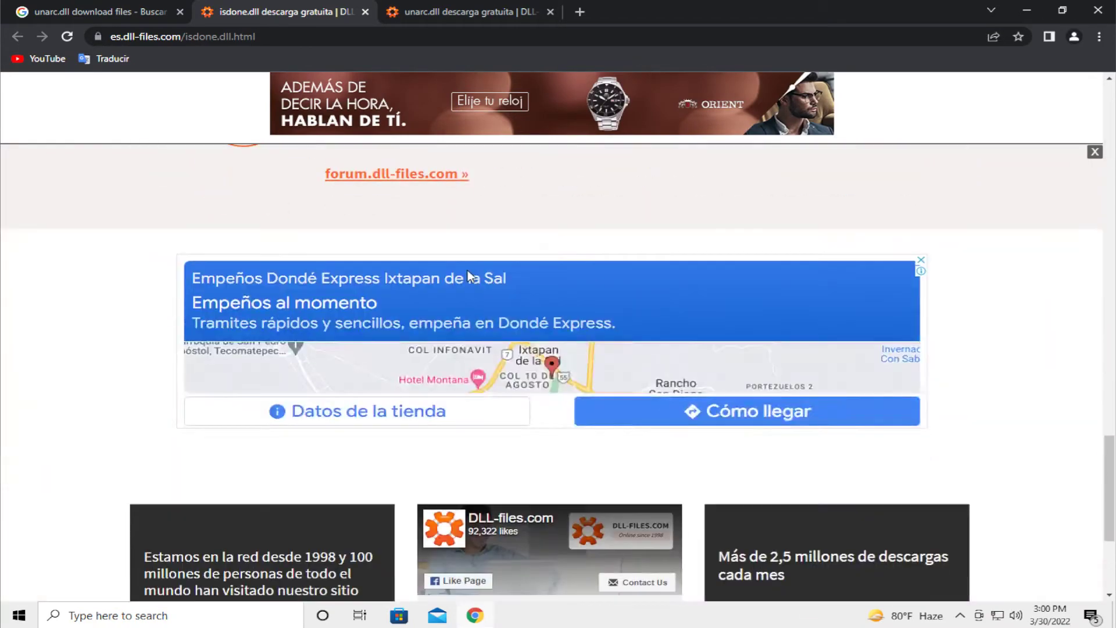
scroll(469, 274, "up", 3)
scroll(464, 266, "up", 5)
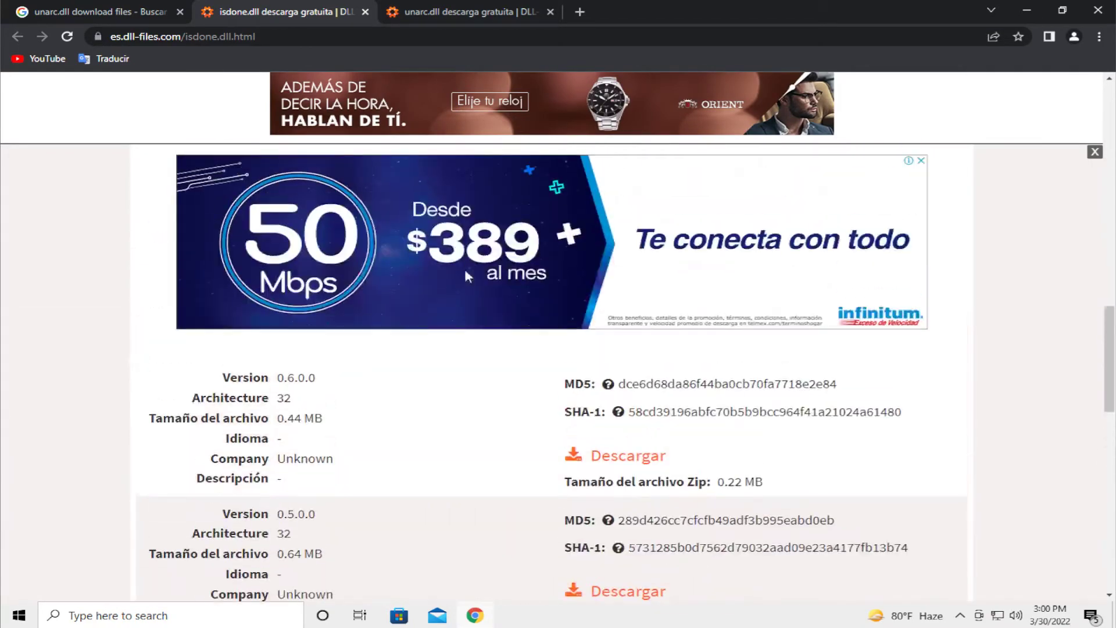
triple_click(284, 398)
double_click(284, 398)
left_click(346, 399)
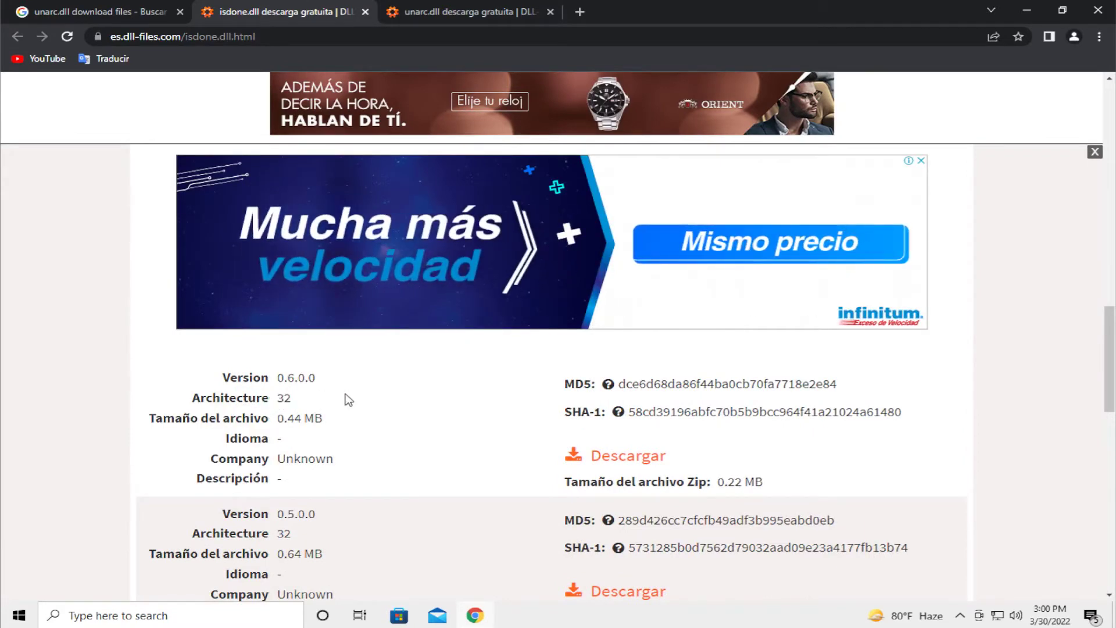
scroll(436, 410, "down", 1)
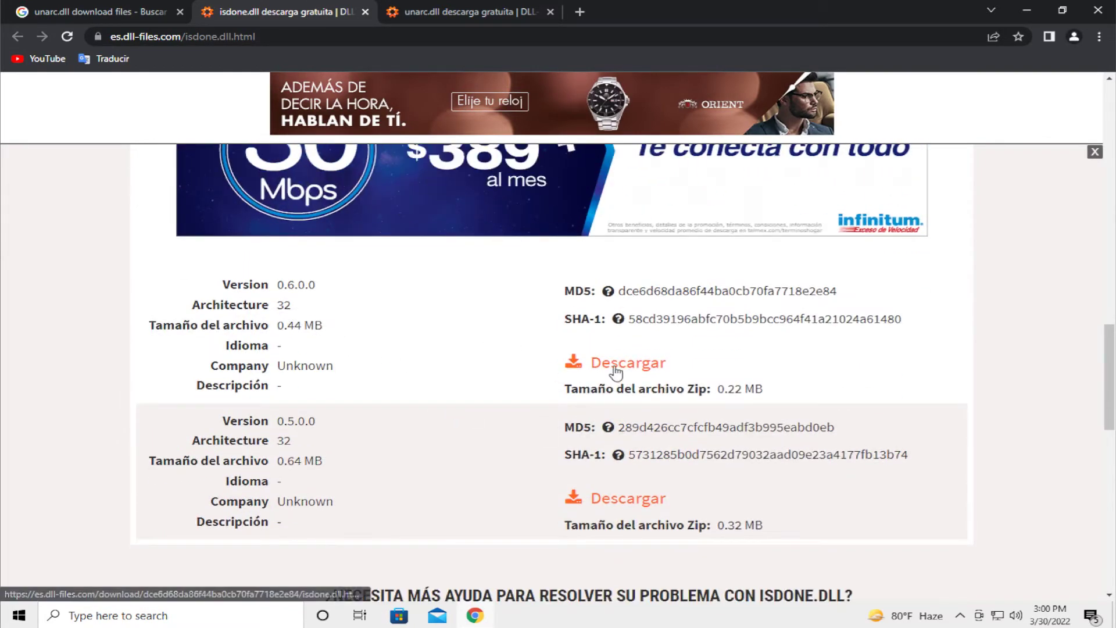
left_click(615, 373)
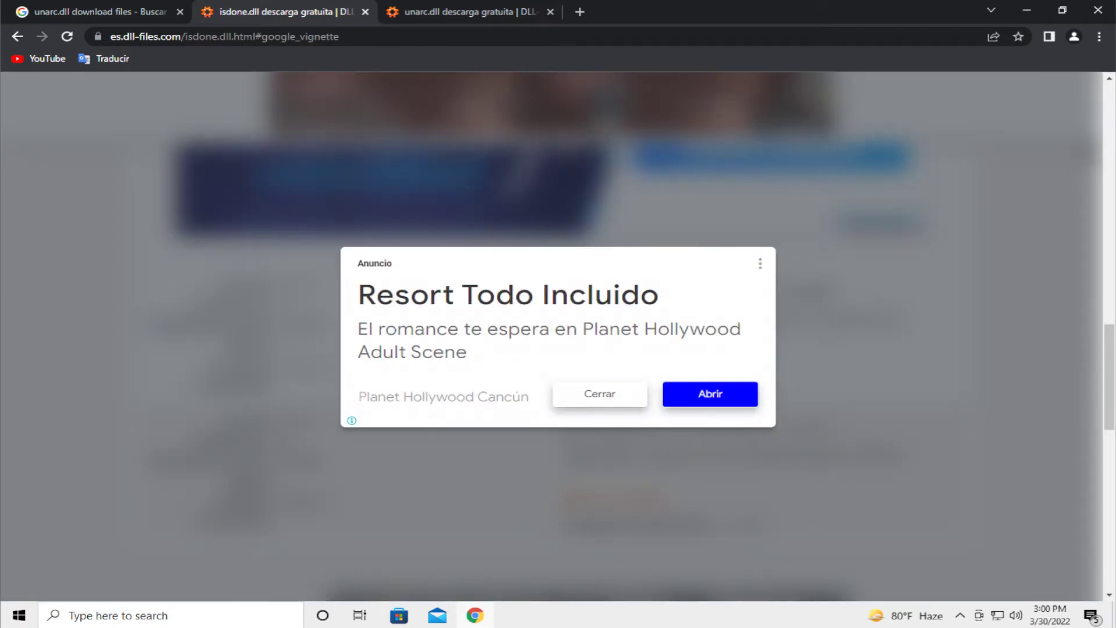
left_click(608, 395)
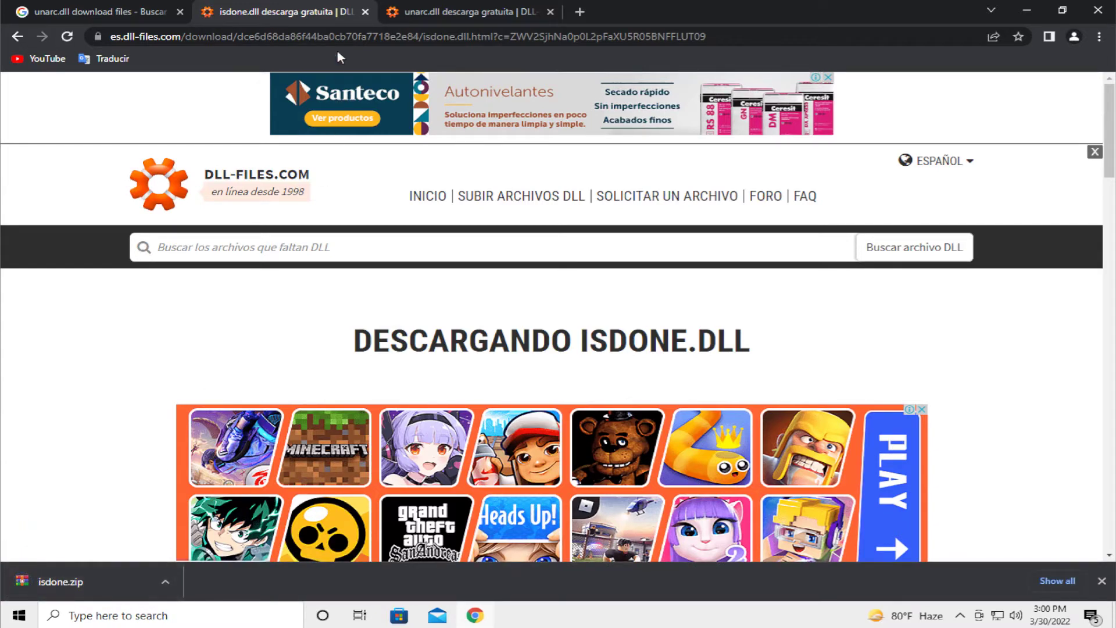
Close the isdone.dll tab and download unarc.zip from the unarc.dll page.
left_click(366, 11)
scroll(416, 293, "down", 2)
scroll(415, 293, "down", 3)
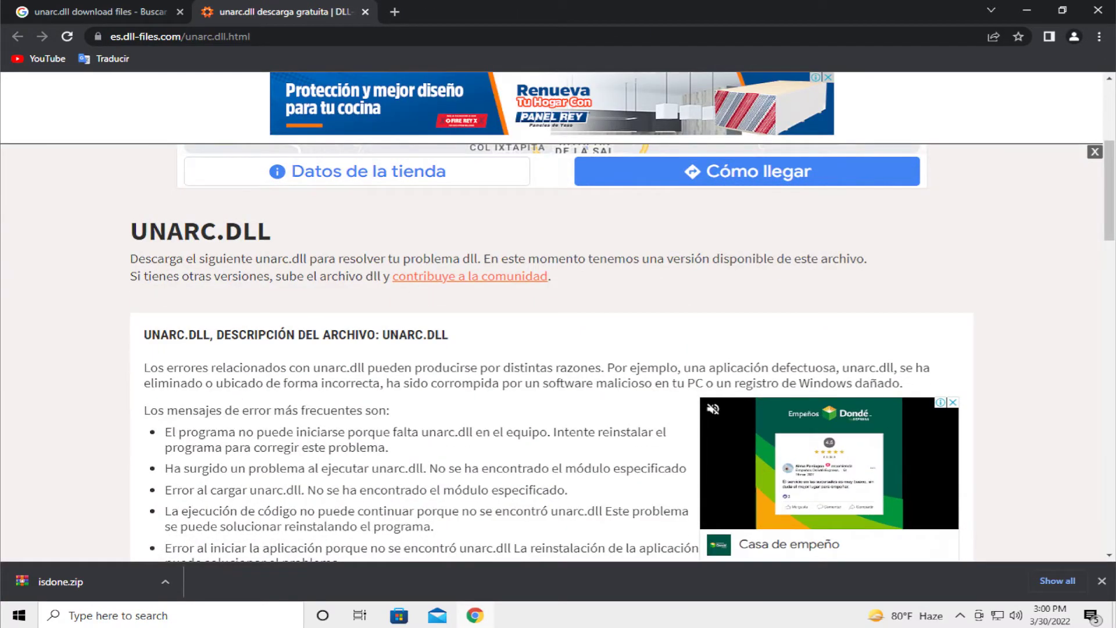
scroll(189, 255, "down", 3)
scroll(418, 282, "down", 3)
scroll(419, 282, "down", 3)
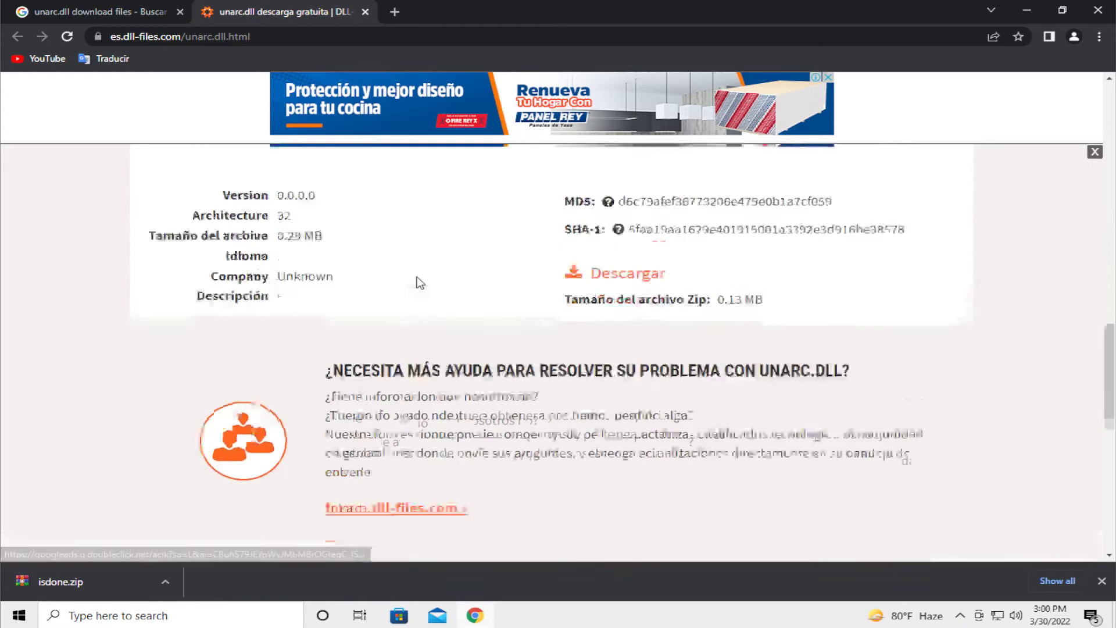
left_click(599, 335)
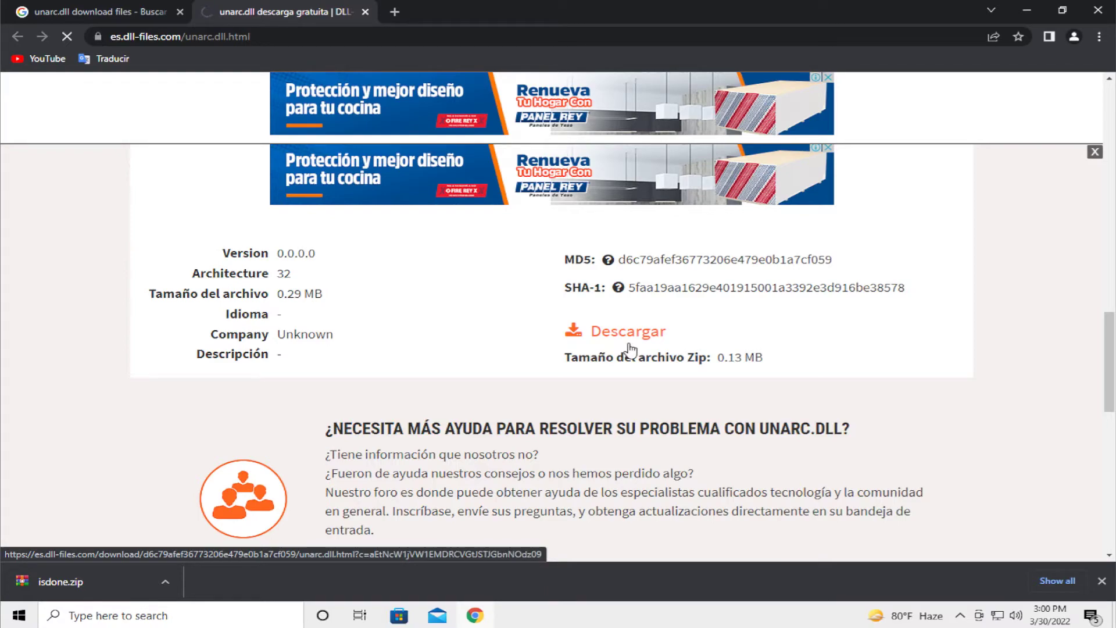
scroll(632, 354, "down", 3)
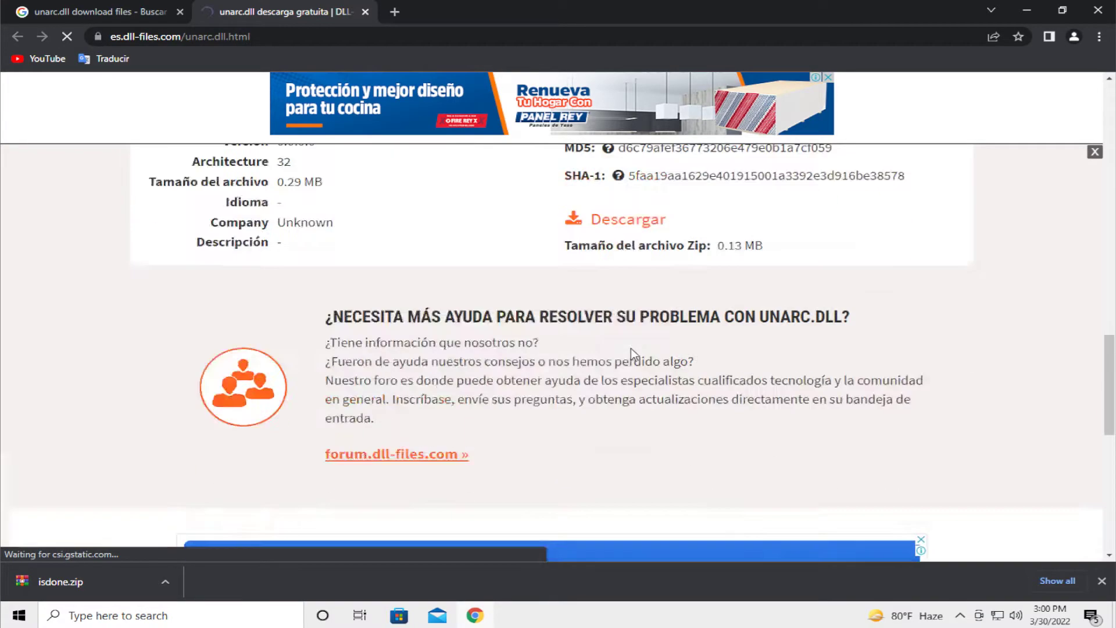
scroll(632, 353, "up", 4)
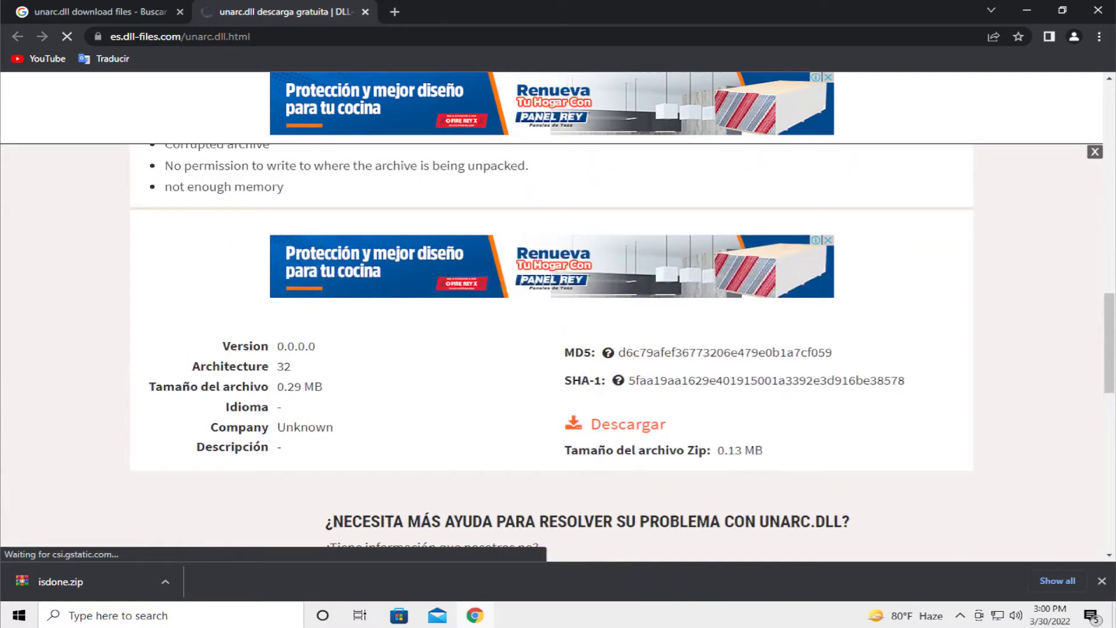
left_click(613, 423)
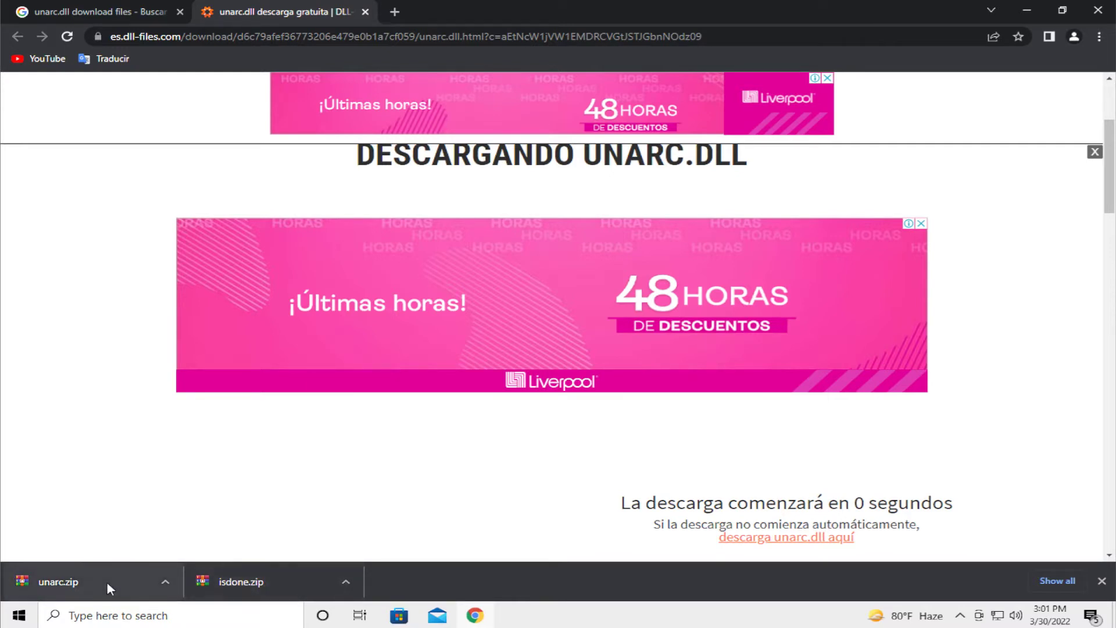
Show isdone.zip in the Downloads folder and delete the VC_redist.x64.exe installer.
left_click(345, 582)
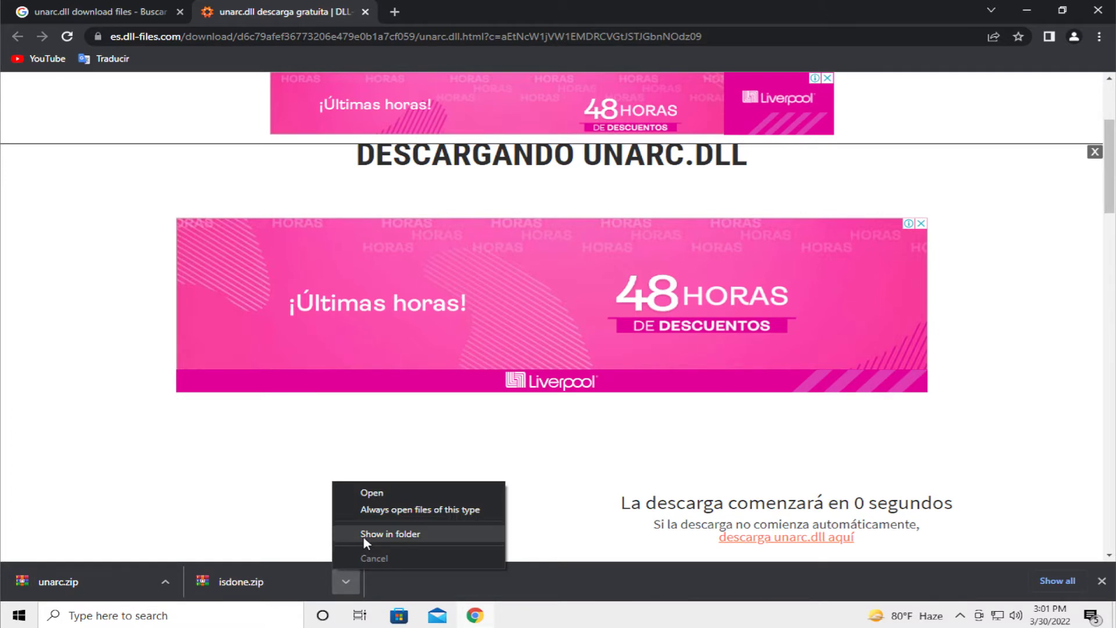
left_click(389, 534)
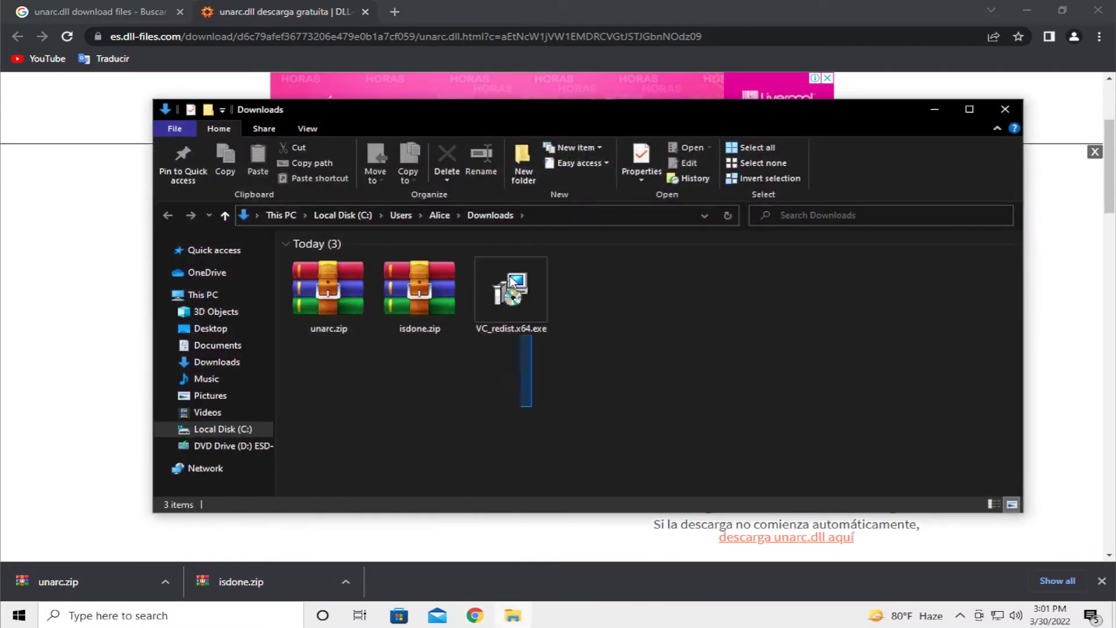
left_click(513, 285)
key("Delete")
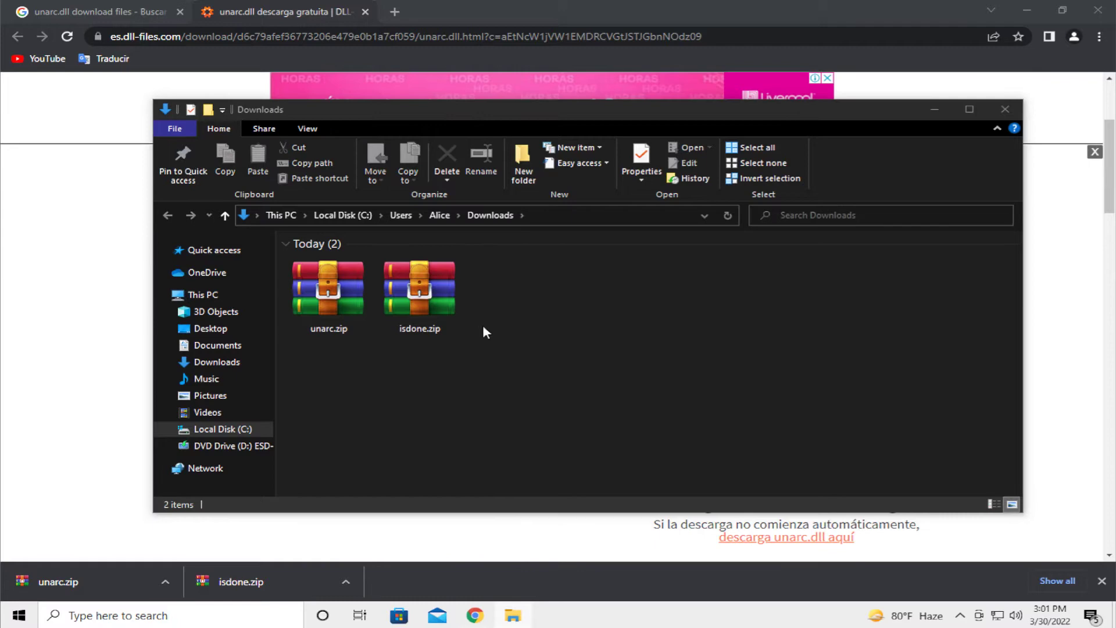
Extract isdone.zip into Downloads, then delete its README.txt and the zip.
right_click(440, 293)
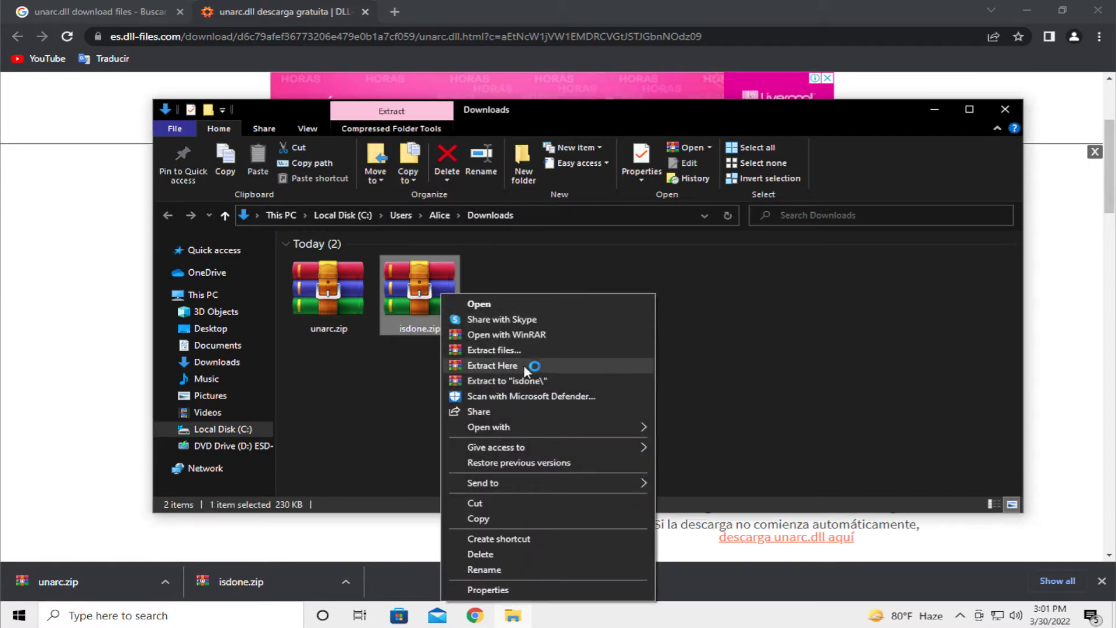
left_click(523, 364)
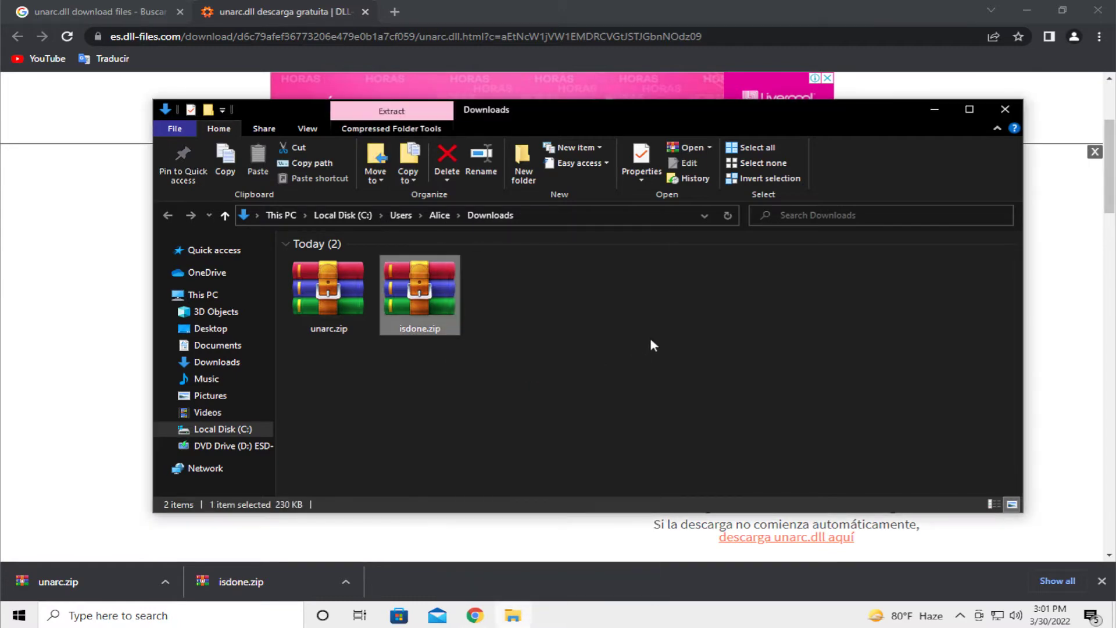
left_click(1098, 10)
left_click(337, 420)
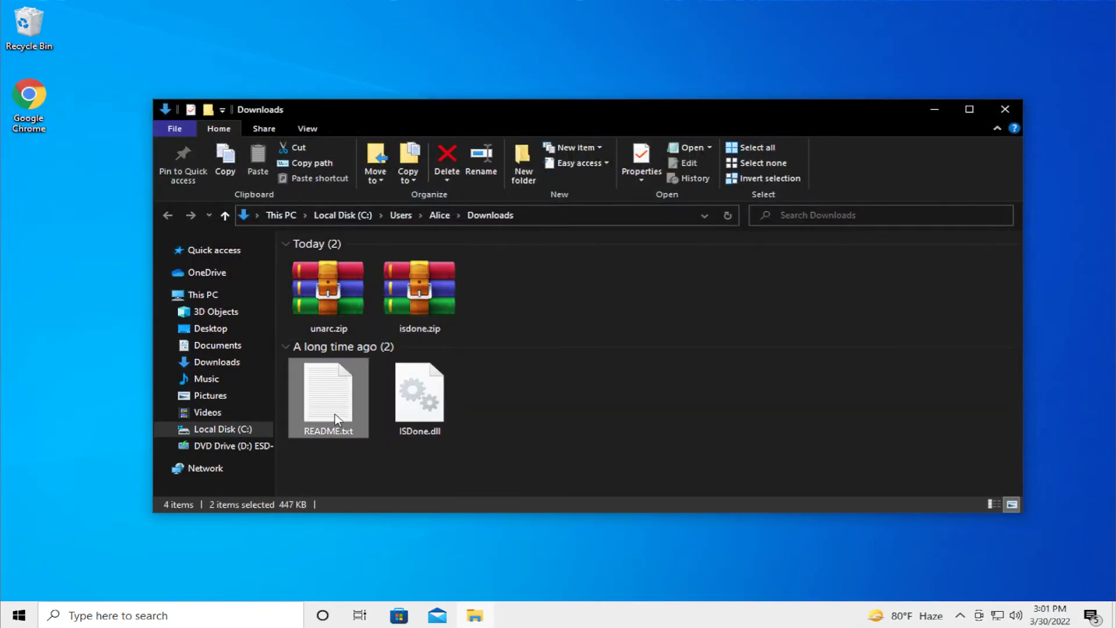
key("Delete")
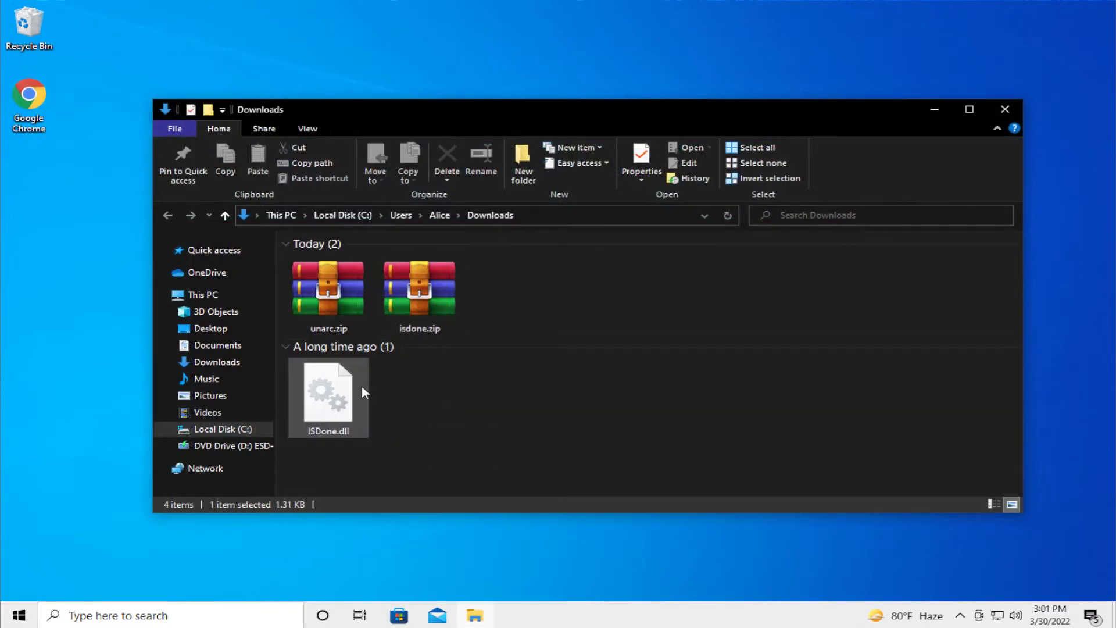
left_click(432, 306)
key("Delete")
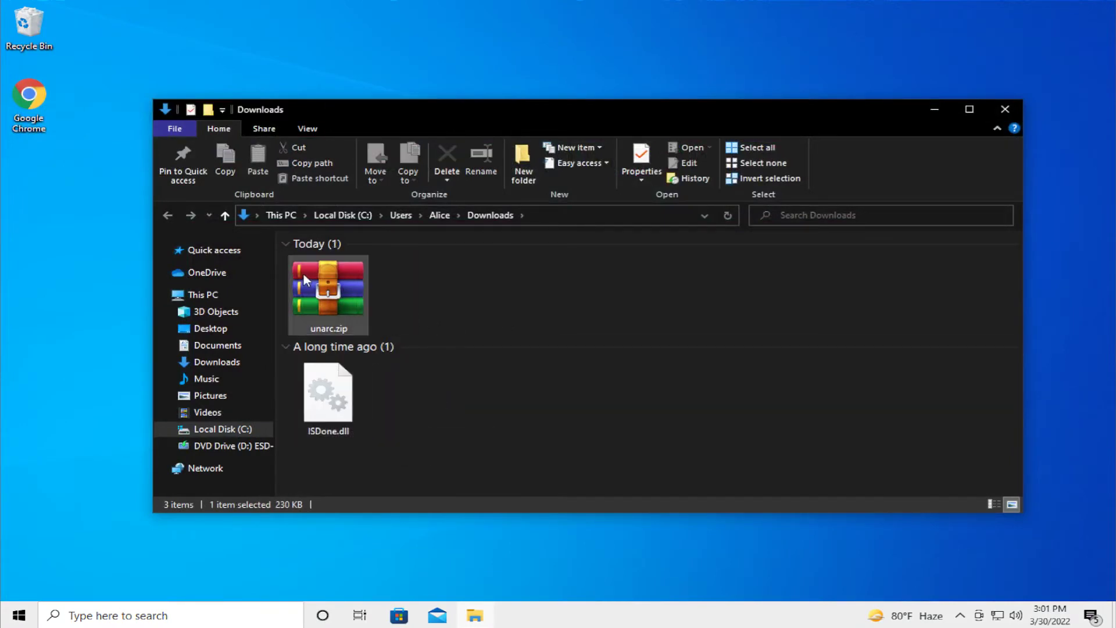
Extract unarc.zip into Downloads, then delete the zip and leftover README.txt.
left_click(314, 274)
right_click(324, 275)
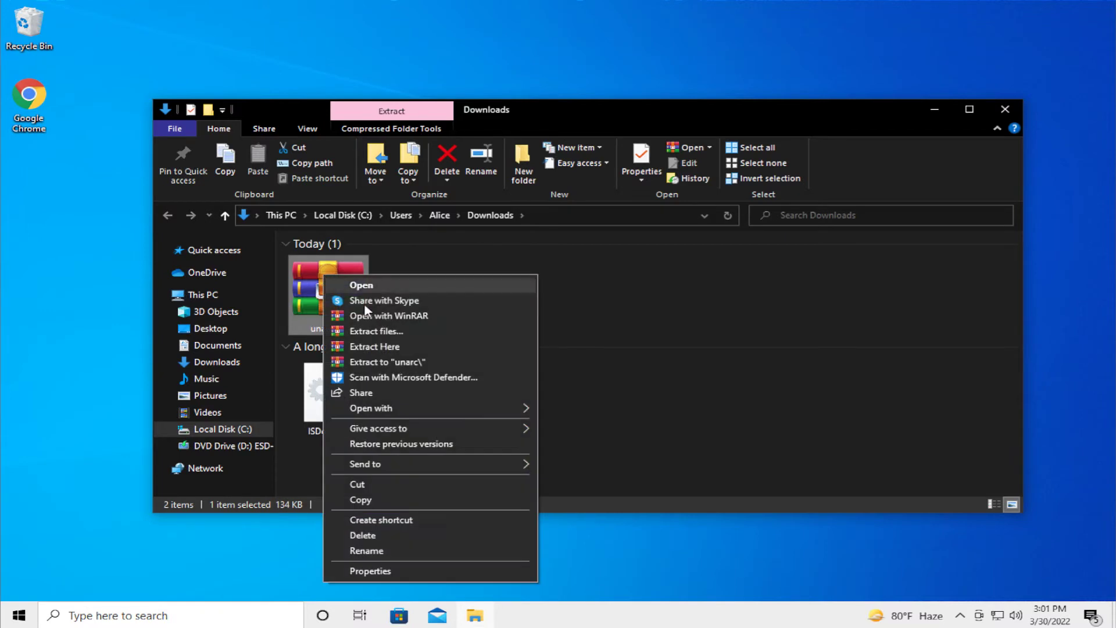
left_click(401, 346)
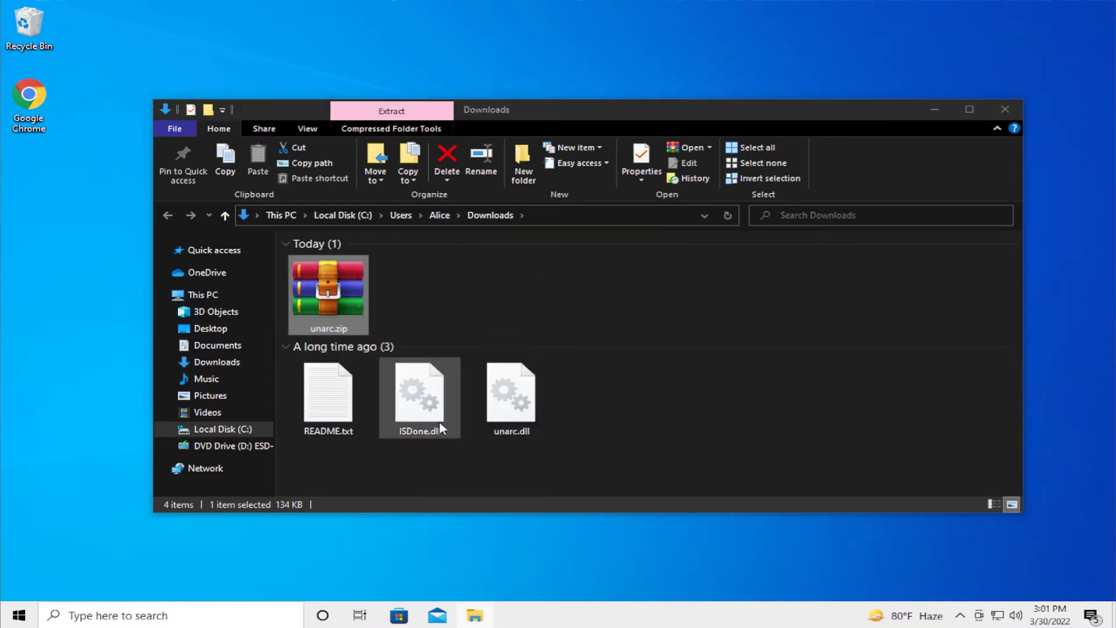
left_click(347, 413)
left_click(340, 303)
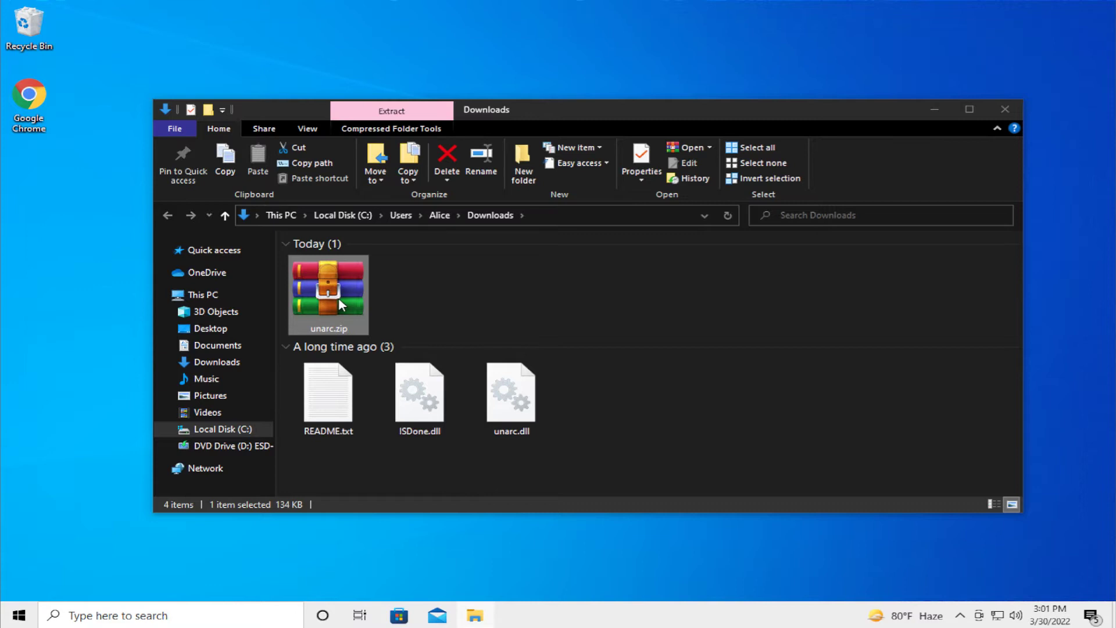
key("Delete")
left_click(340, 326)
key("Delete")
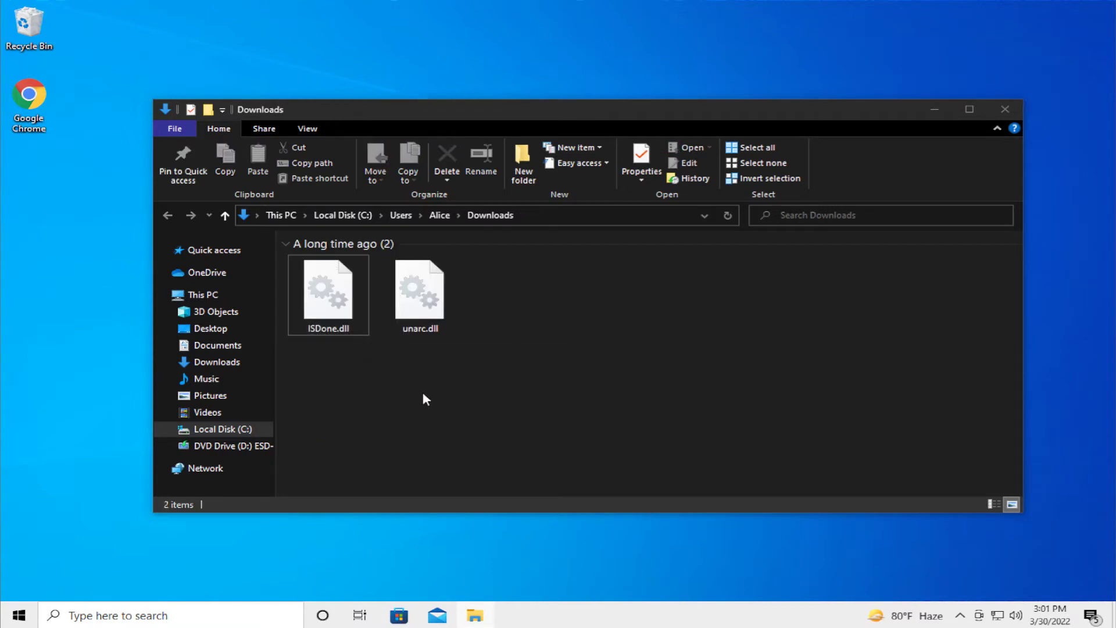
left_click_drag(425, 391, 347, 300)
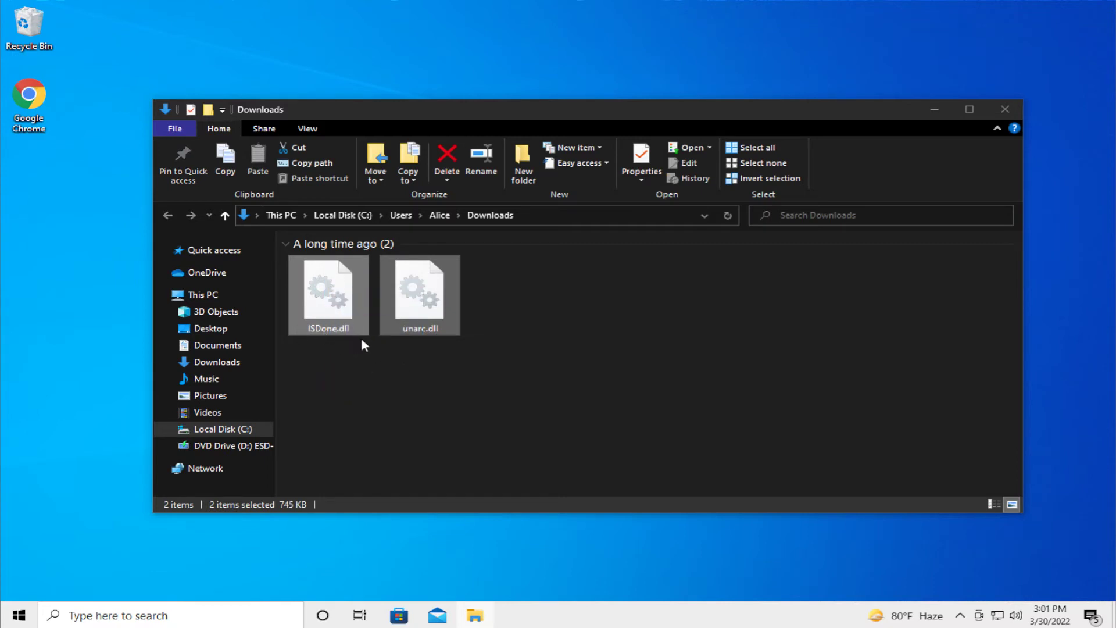
left_click(414, 350)
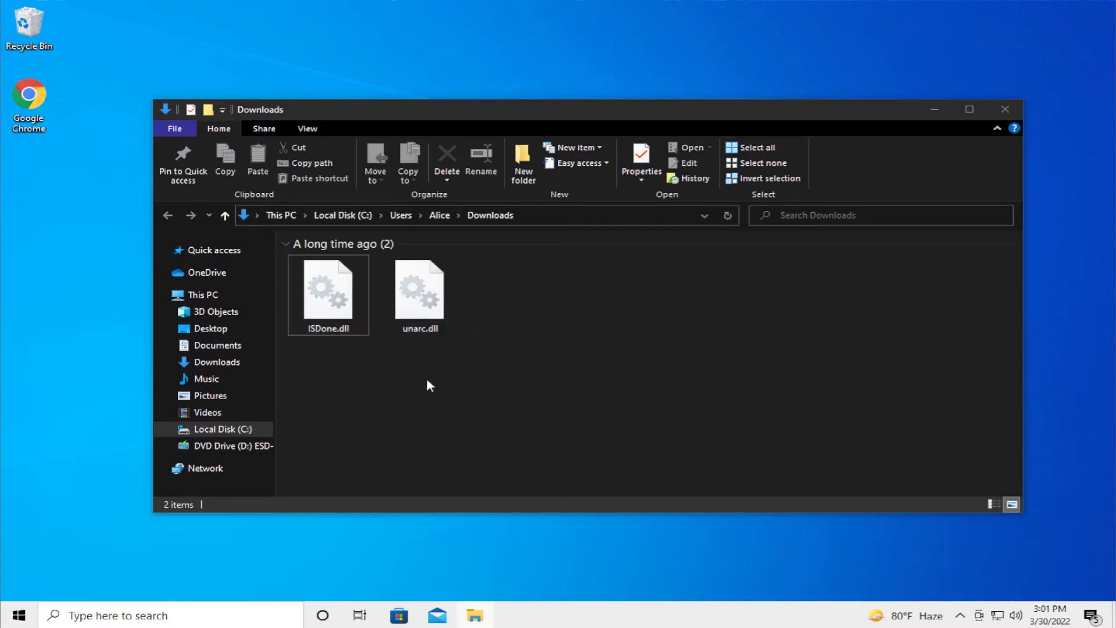
Move ISDone.dll and unarc.dll onto the desktop, copy both, and show Explorer's View options.
mouse_move(427, 385)
left_mouse_down()
mouse_move(328, 297)
mouse_move(74, 309)
left_mouse_up()
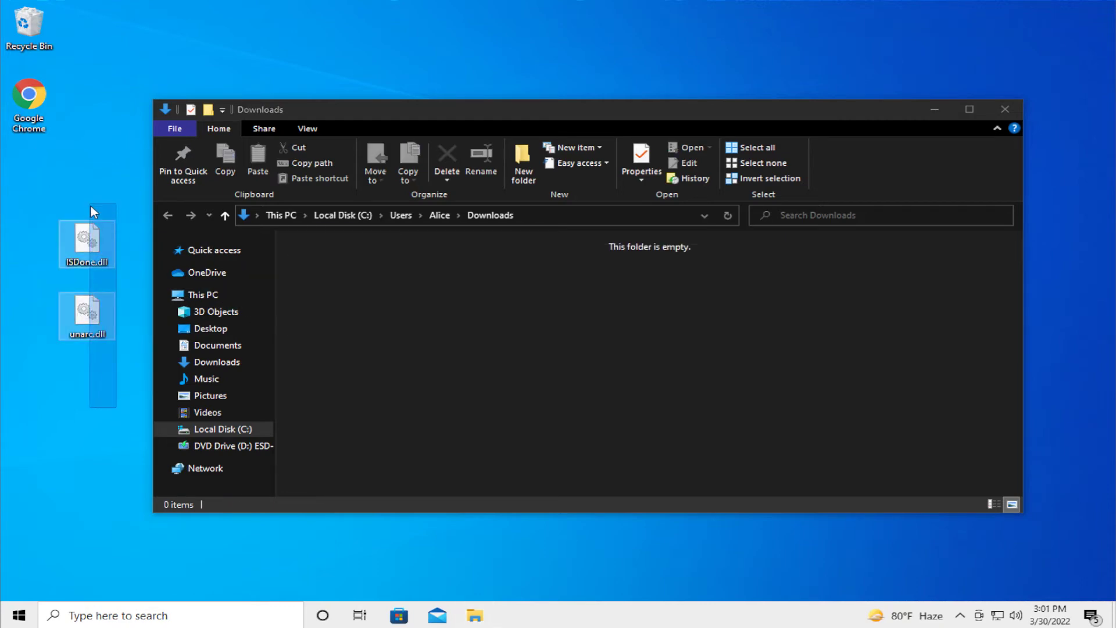
left_click_drag(120, 415, 90, 204)
right_click(88, 246)
left_click(125, 426)
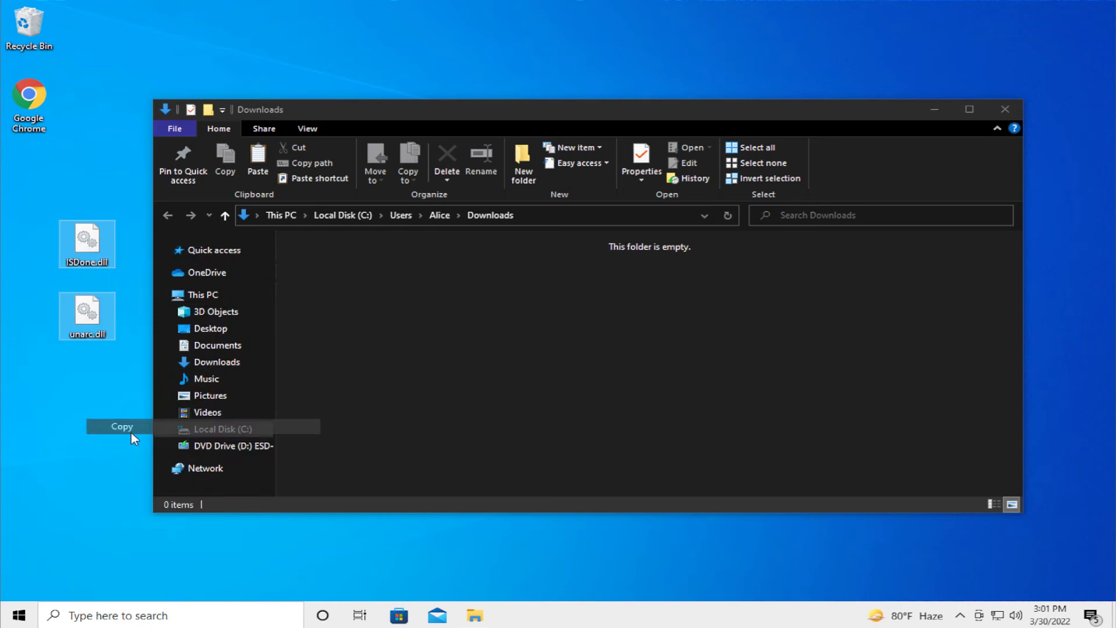
left_click(406, 392)
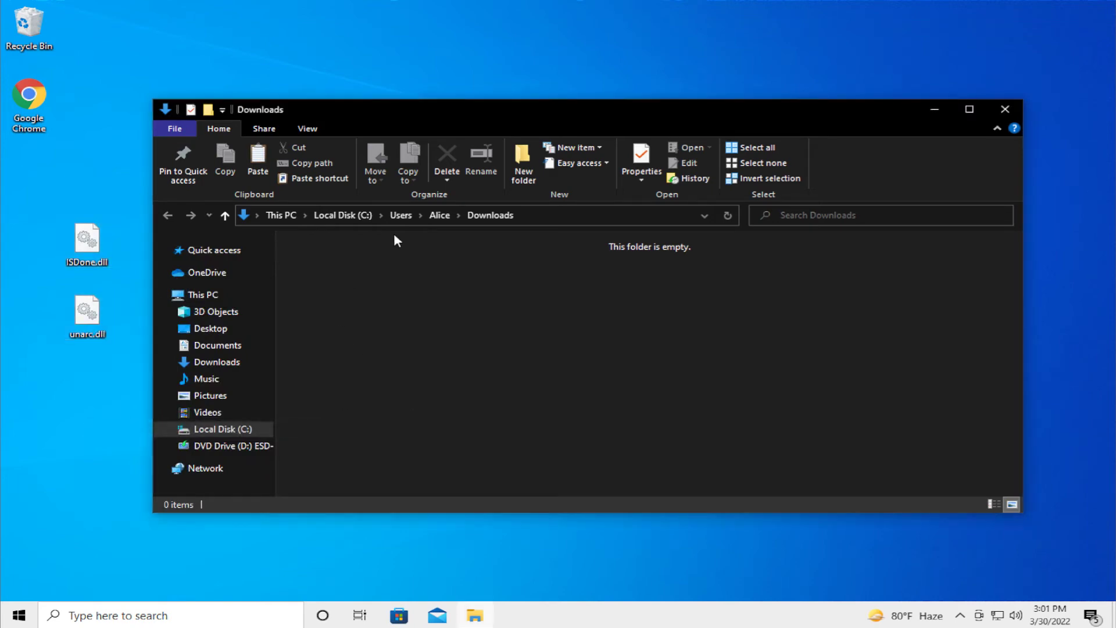
left_click(317, 128)
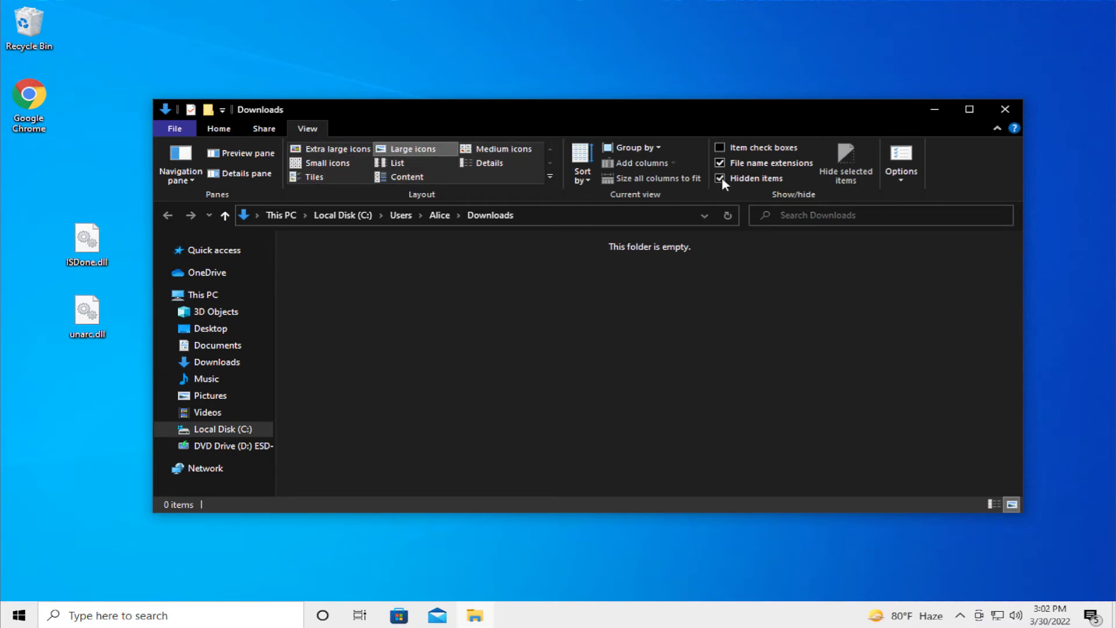
Navigate This PC > Local Disk (C:) > Windows and select the System32 folder.
left_click(239, 295)
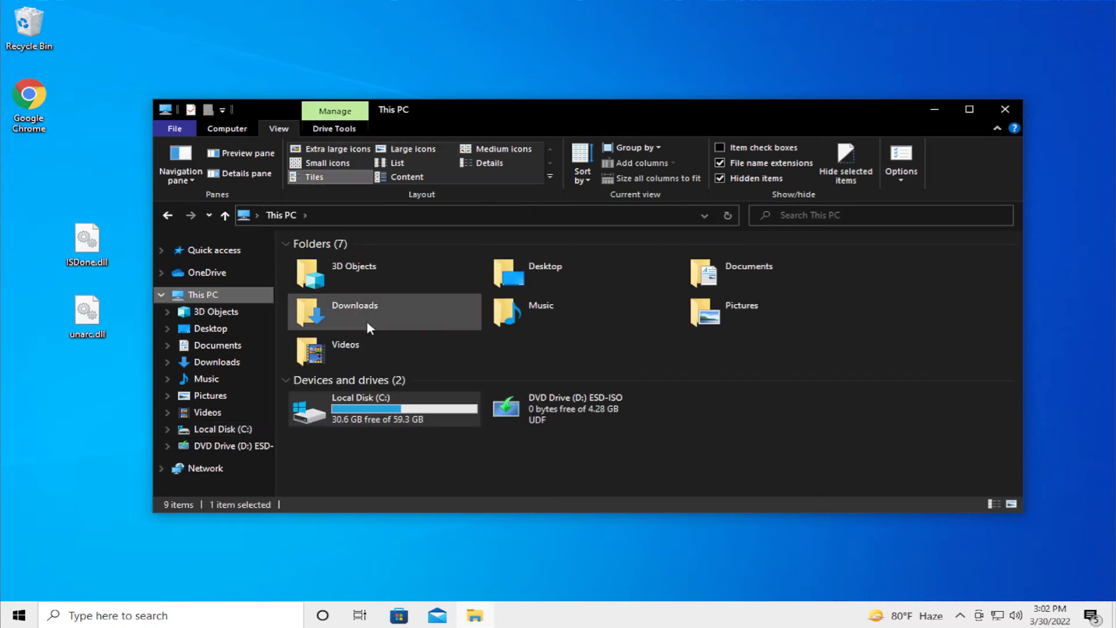
double_click(373, 409)
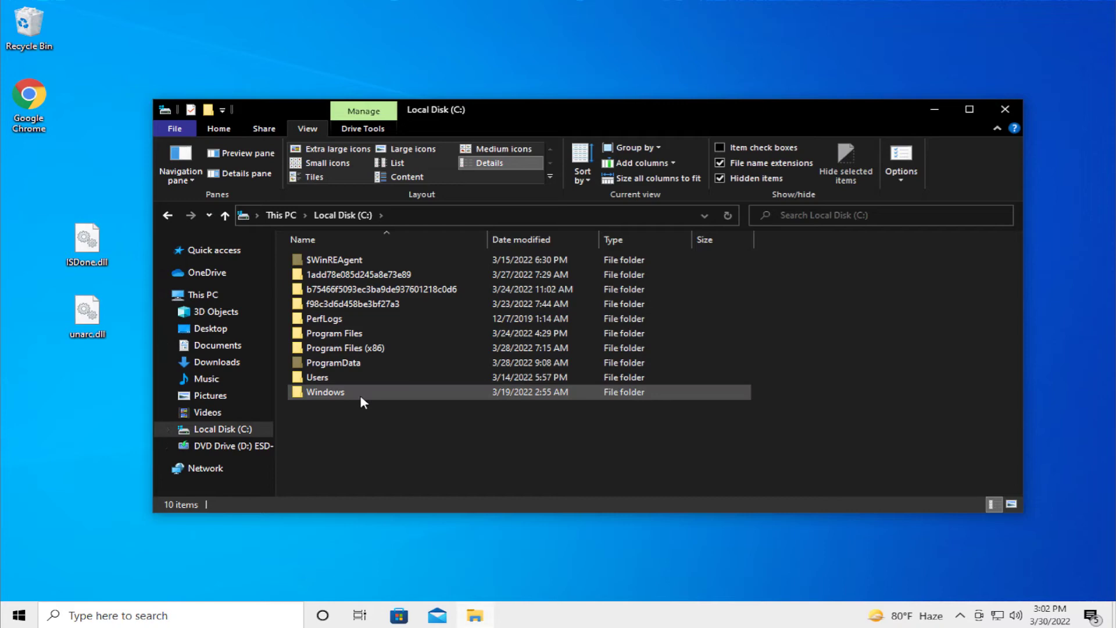
double_click(362, 393)
scroll(521, 357, "down", 2)
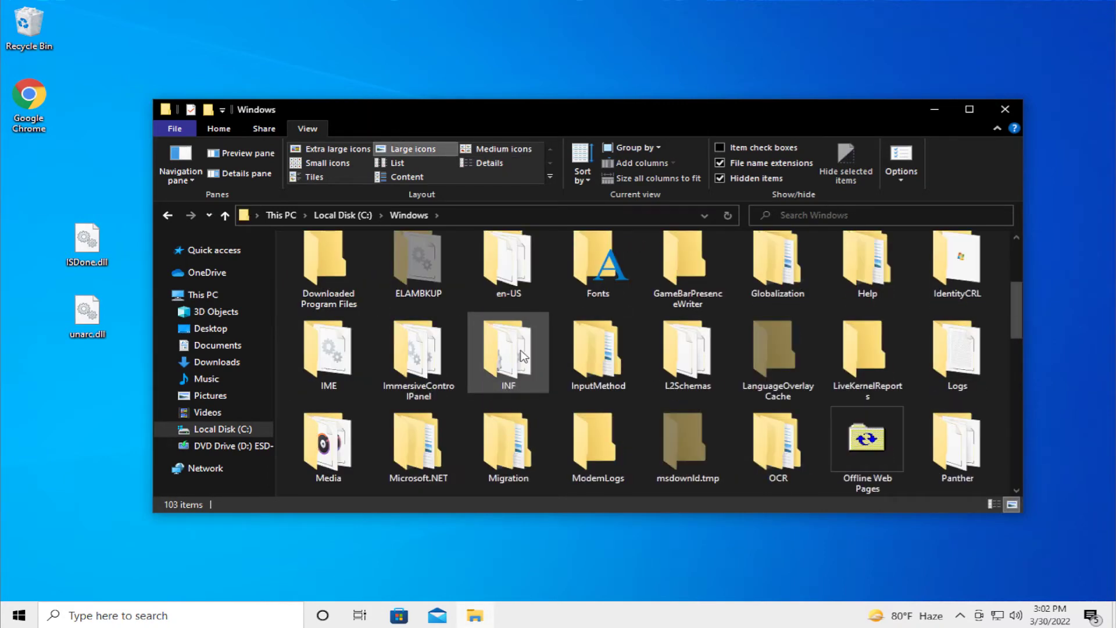
scroll(519, 354, "down", 2)
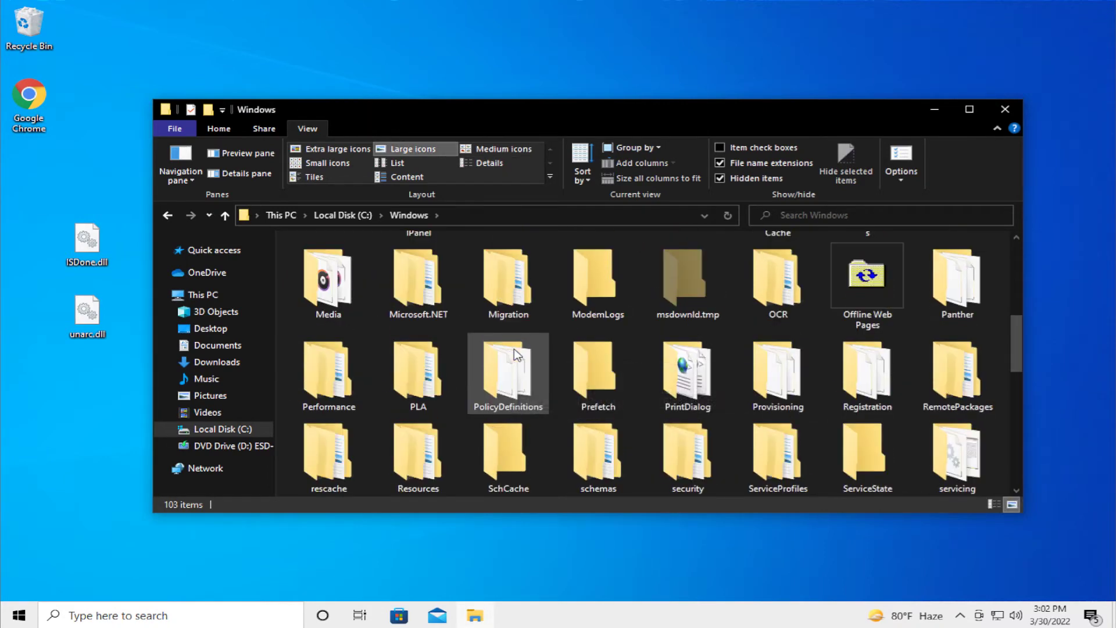
scroll(514, 353, "down", 2)
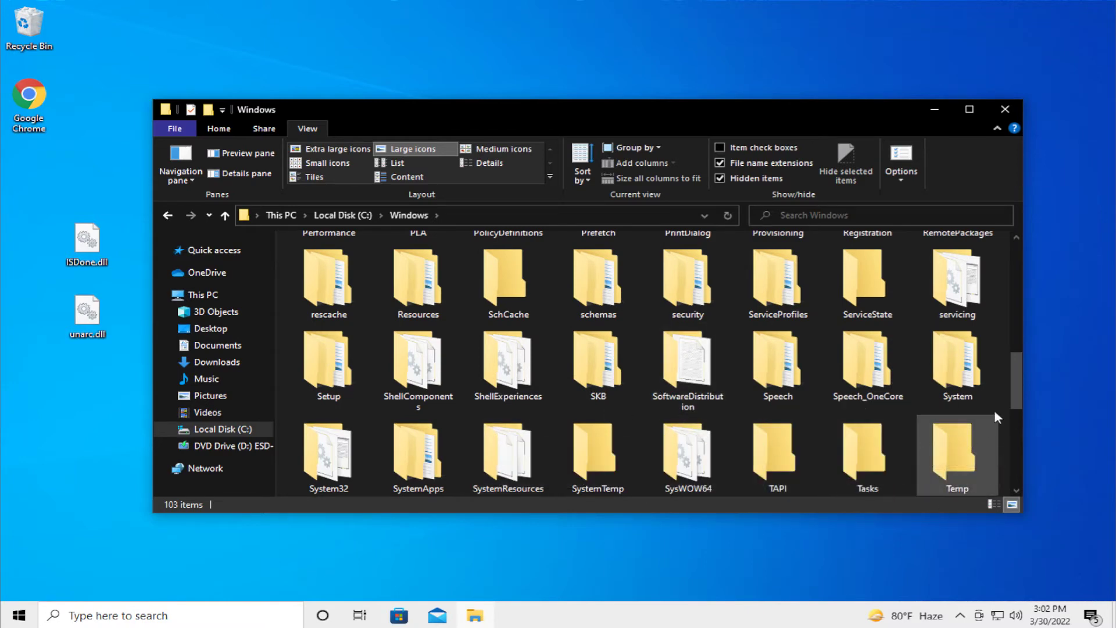
left_click(341, 454)
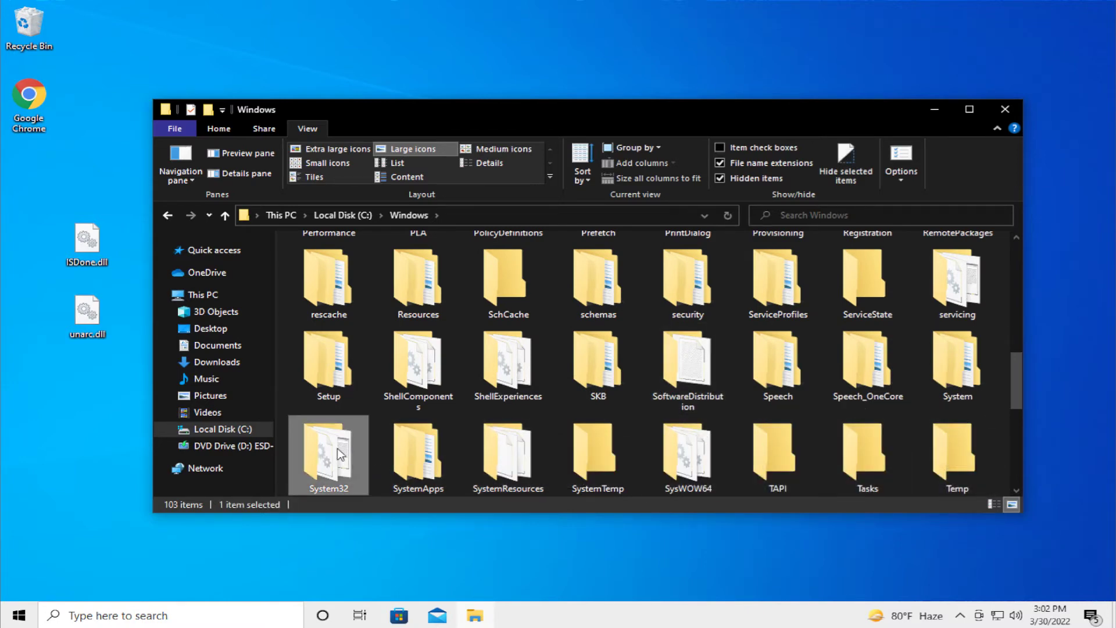
Copy ISDone.dll and unarc.dll from the desktop.
left_click_drag(113, 424, 59, 221)
right_click(86, 241)
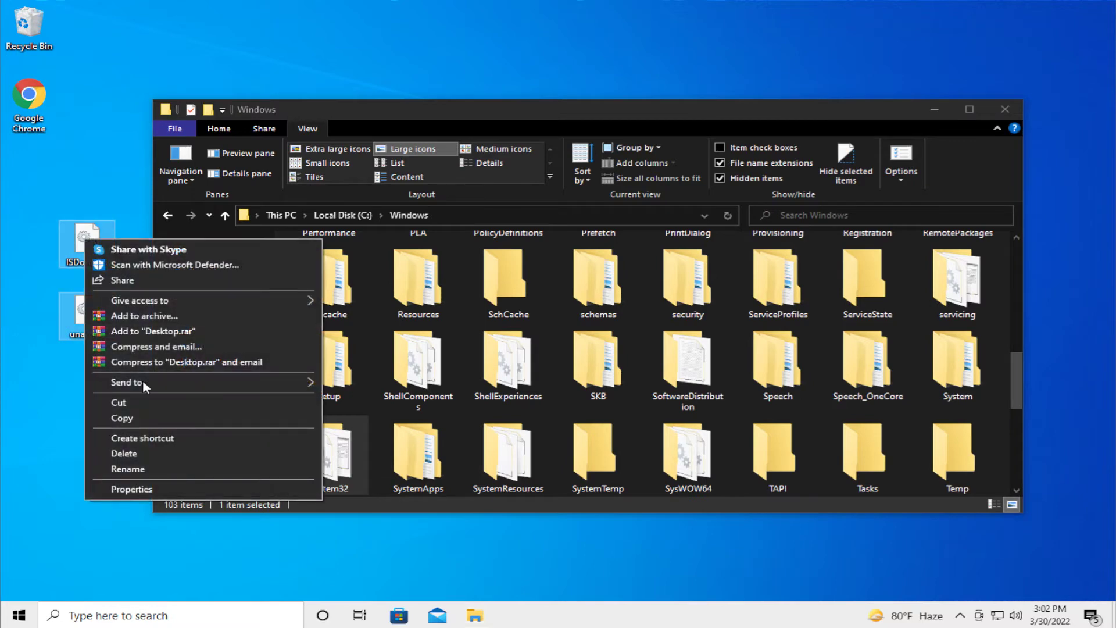
left_click(144, 416)
Show System32's contents in List view, maximizing then restoring the window.
double_click(327, 454)
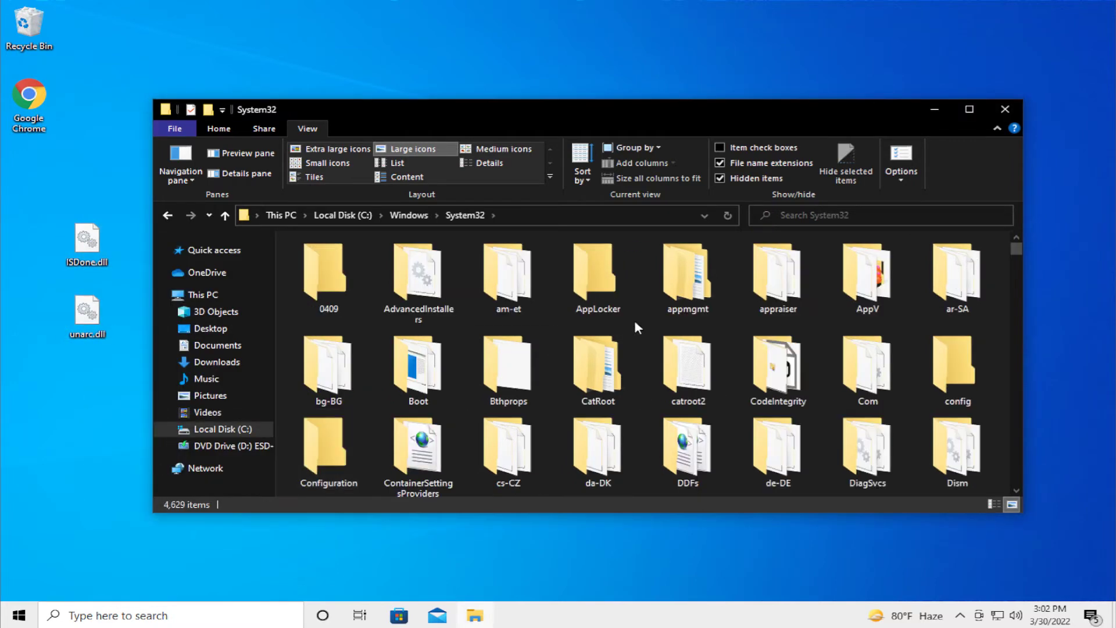
scroll(634, 320, "down", 1)
scroll(995, 330, "down", 5)
scroll(987, 335, "down", 5)
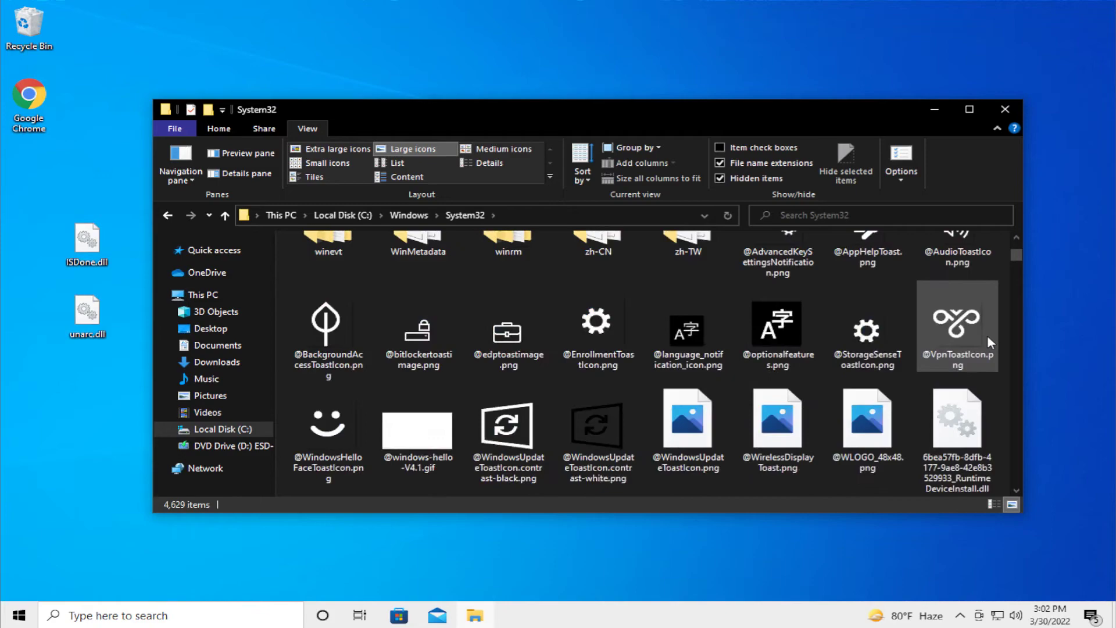
scroll(987, 335, "down", 3)
left_click(967, 115)
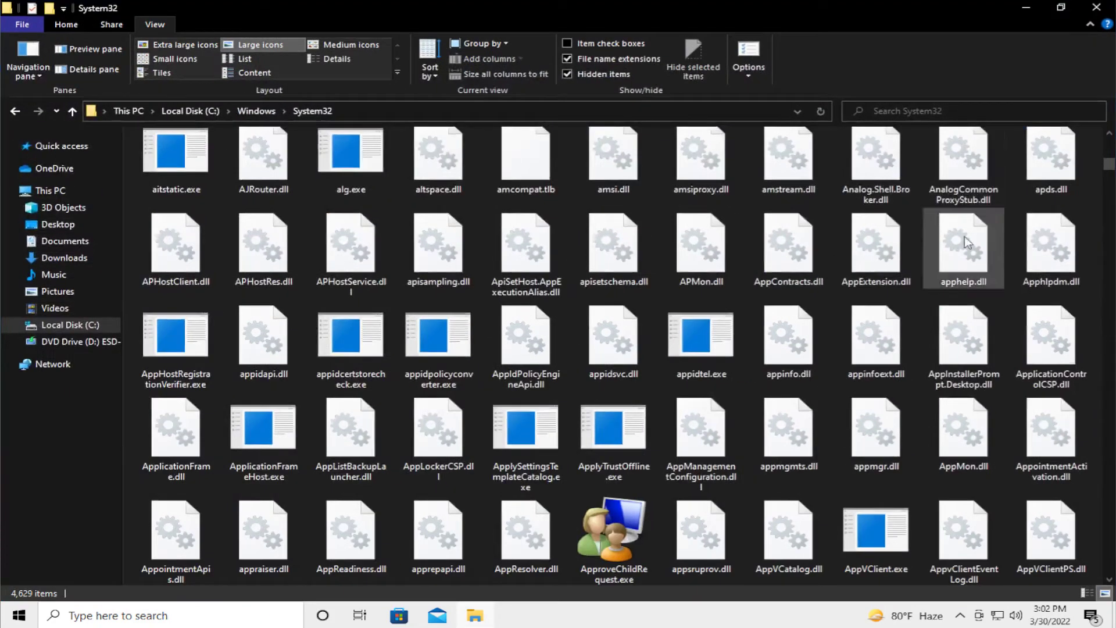
right_click(1003, 224)
mouse_move(992, 232)
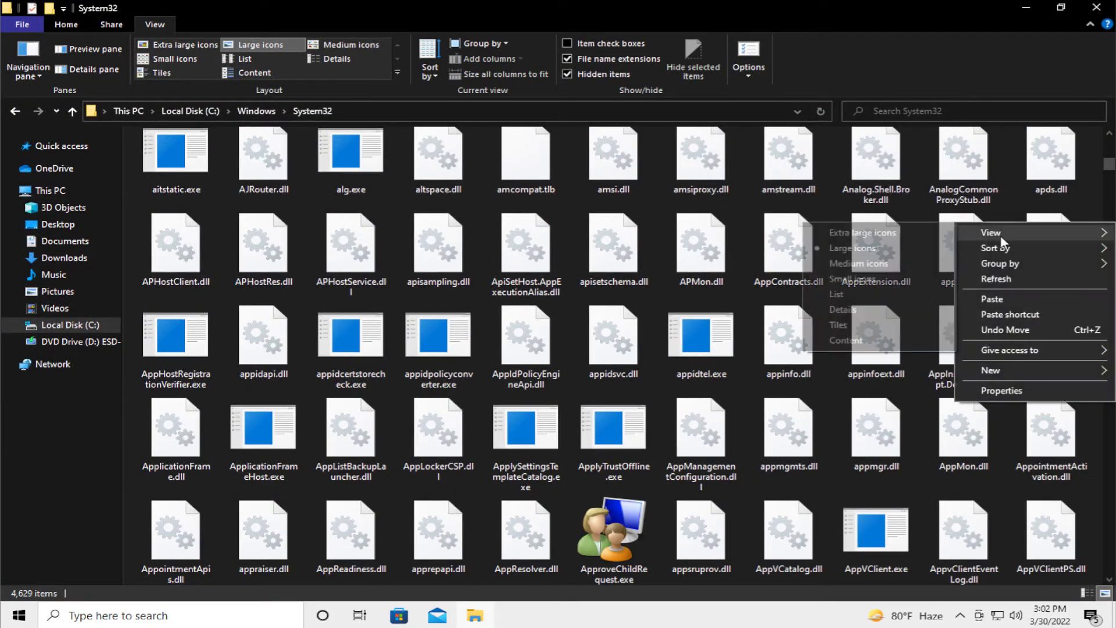
left_click(844, 295)
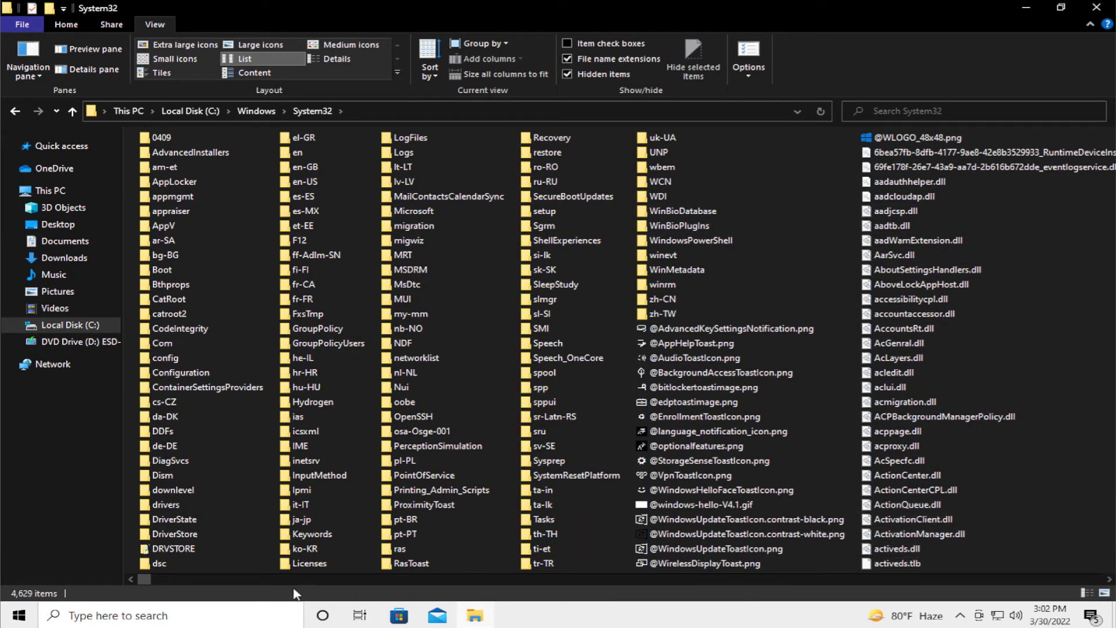
scroll(186, 576, "right", 5)
scroll(393, 569, "right", 5)
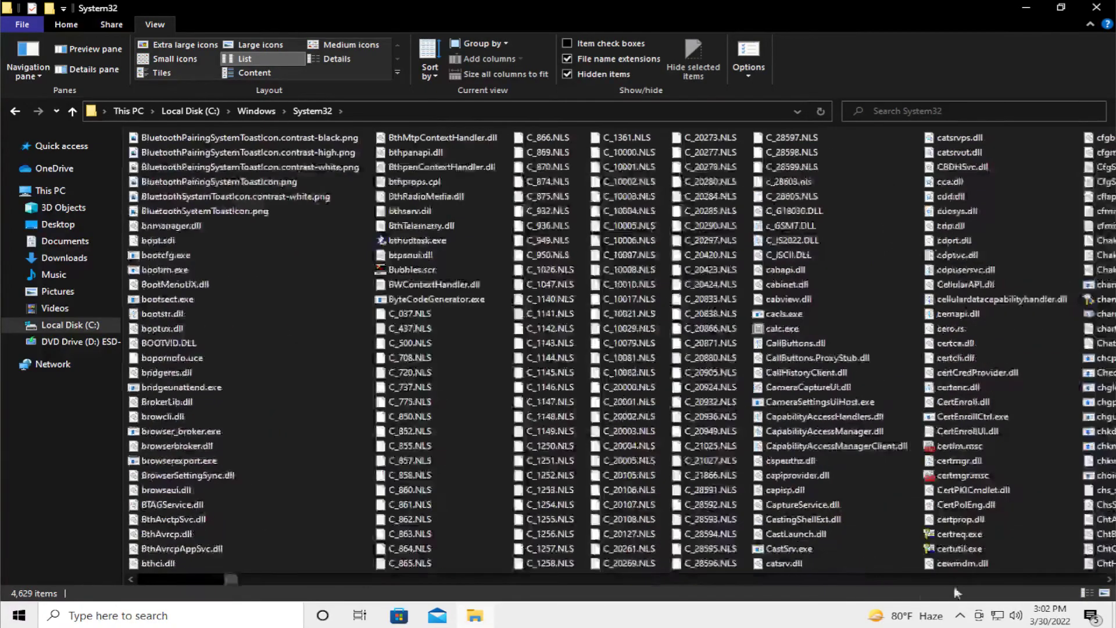
scroll(697, 574, "right", 5)
scroll(1003, 578, "right", 5)
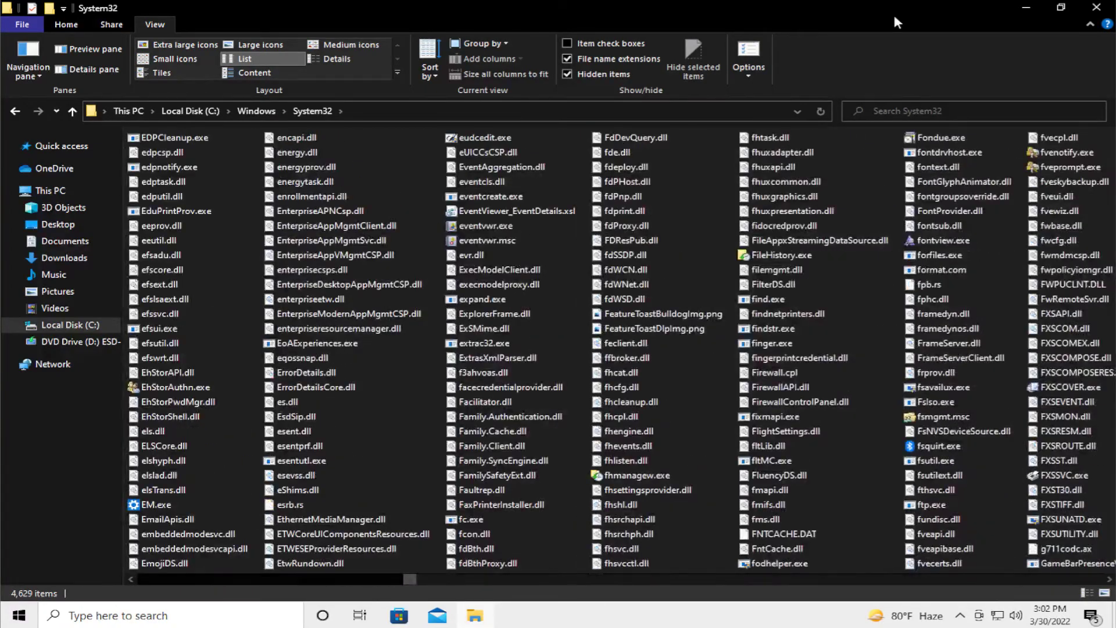
left_click_drag(862, 8, 706, 98)
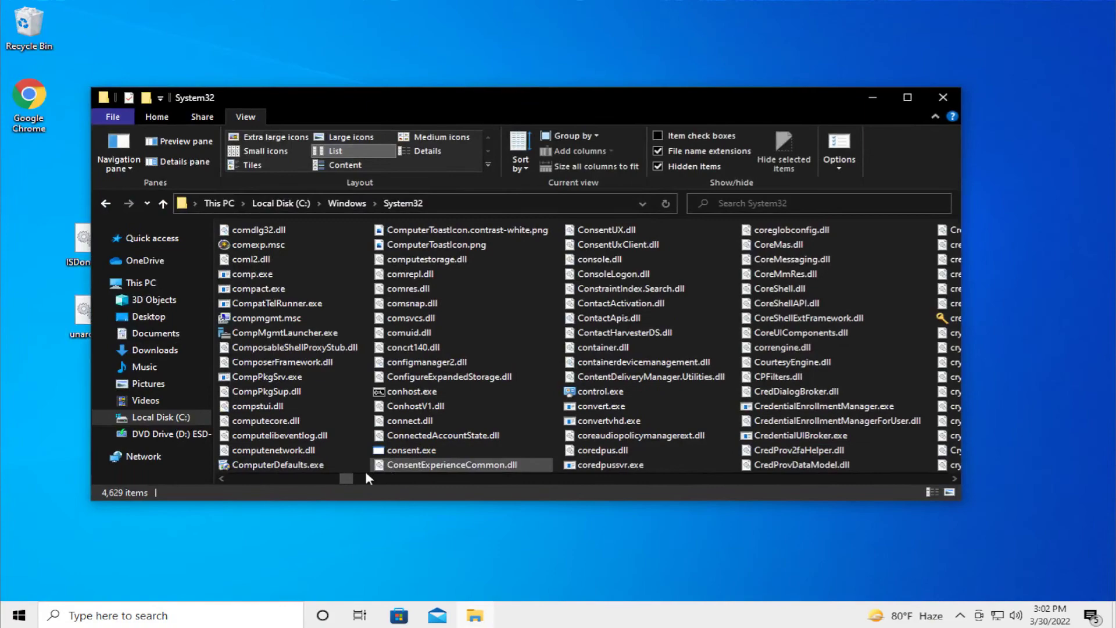
left_click_drag(346, 477, 931, 478)
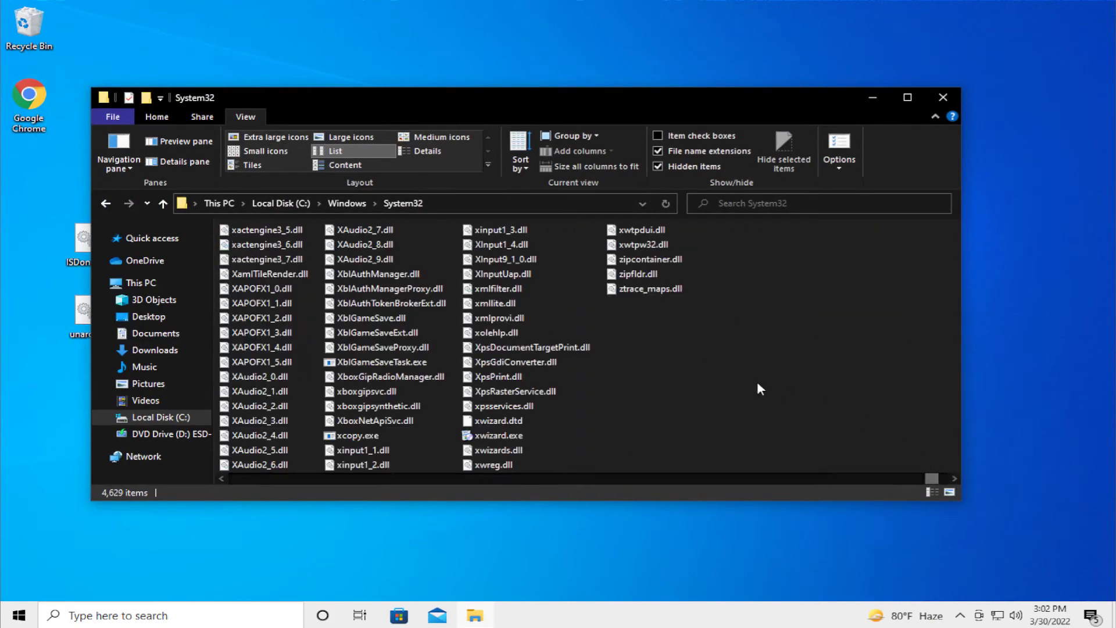
Paste both DLLs into System32, continuing past the administrator permission prompt for each file.
right_click(719, 374)
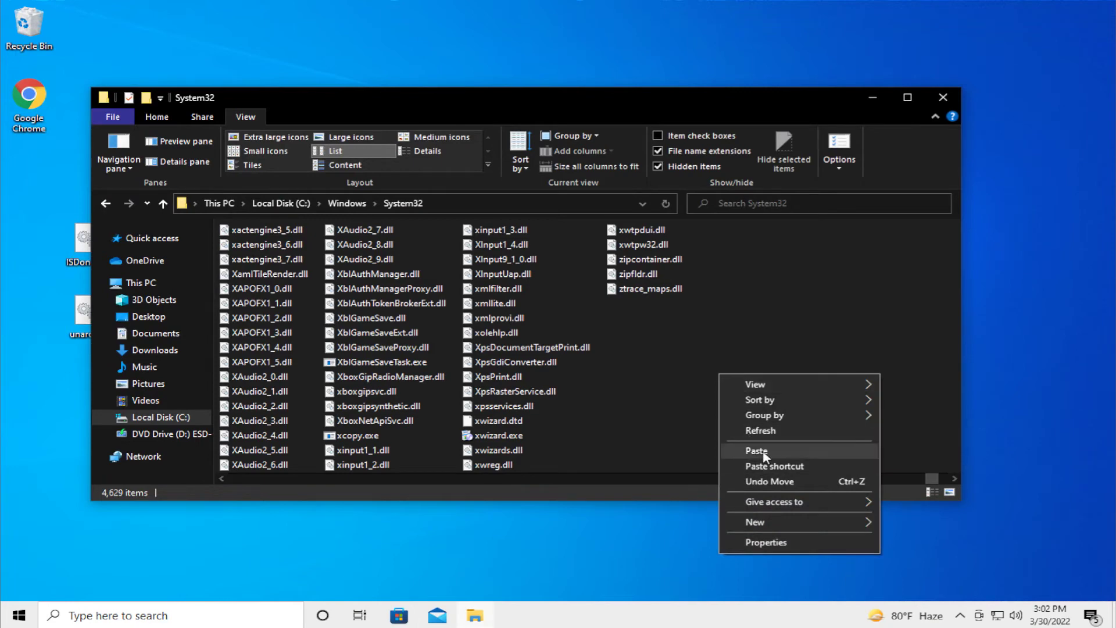
left_click(756, 452)
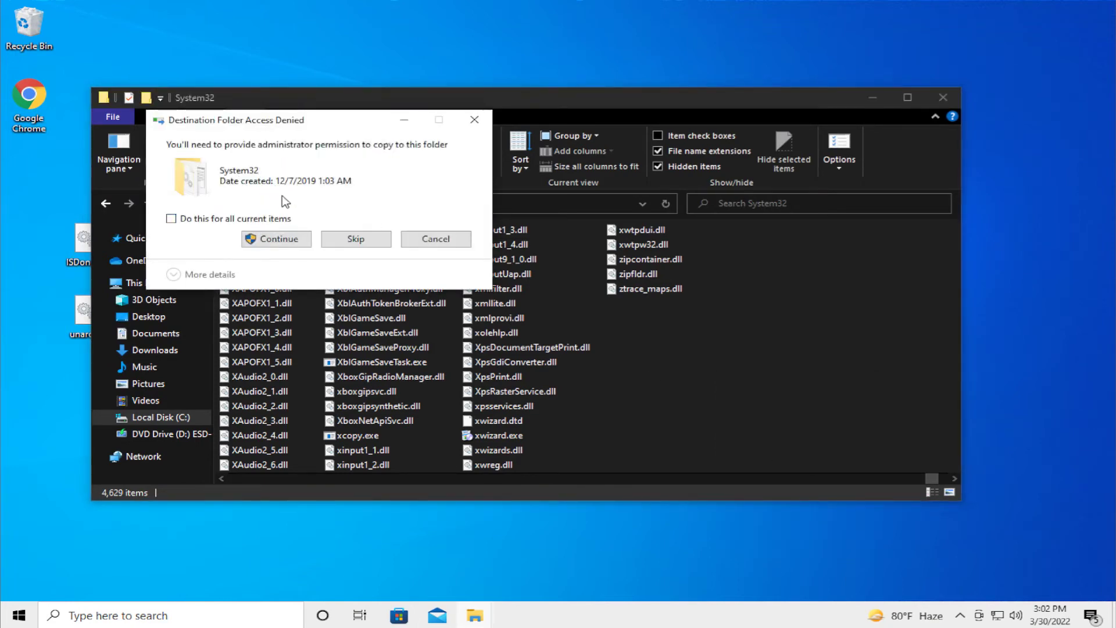
left_click(277, 243)
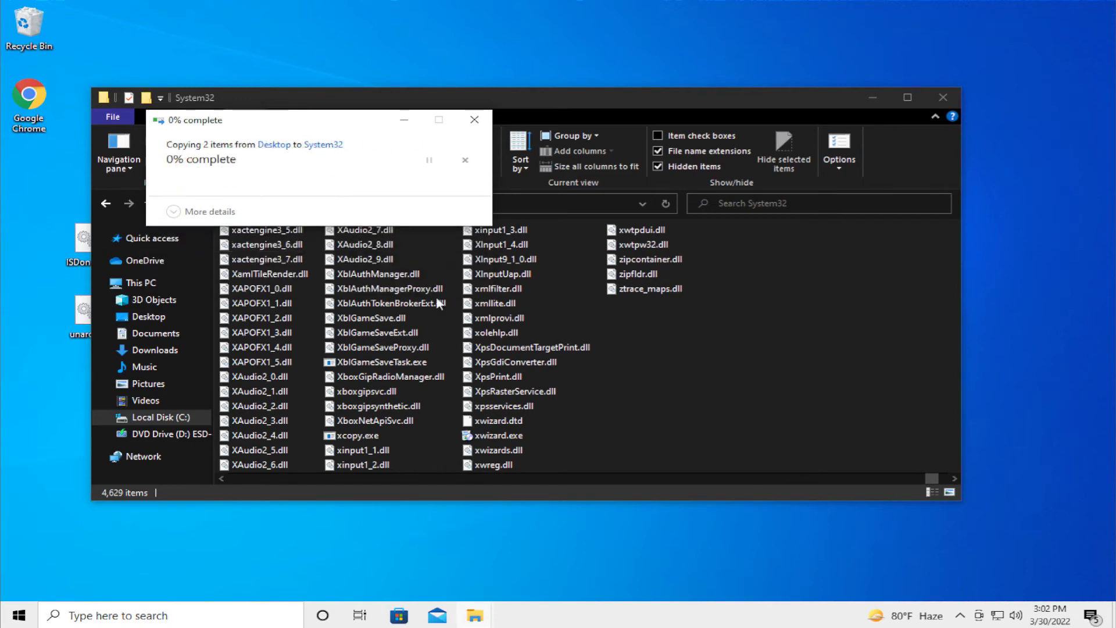
left_click(276, 239)
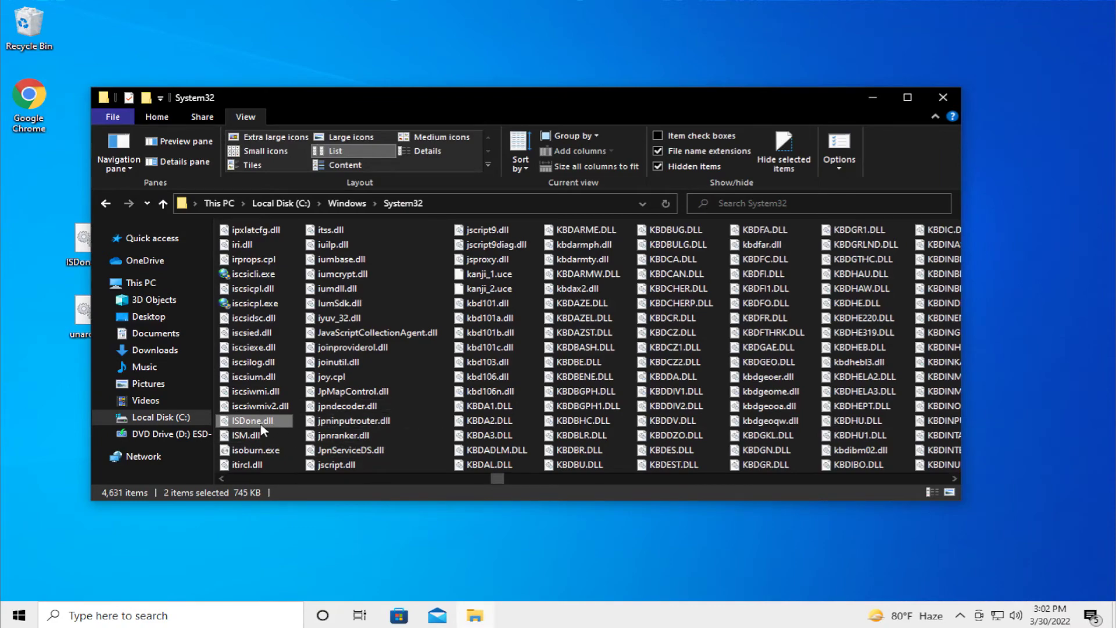
left_click_drag(499, 478, 930, 490)
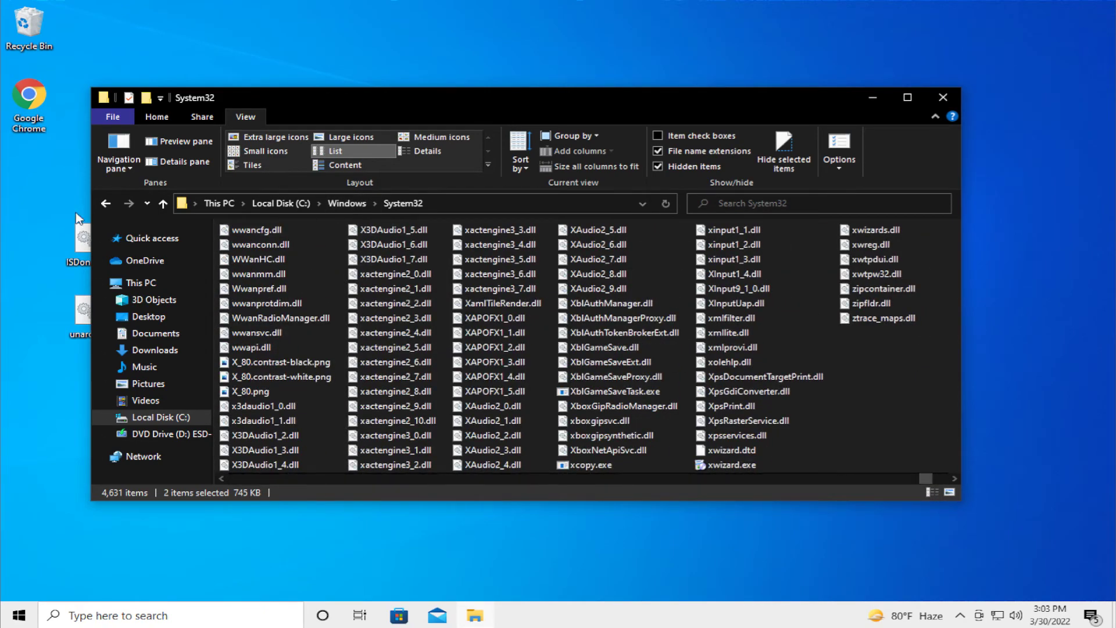
Navigate from This PC through Local Disk (C:) and Windows into the SysWOW64 folder.
left_click(348, 203)
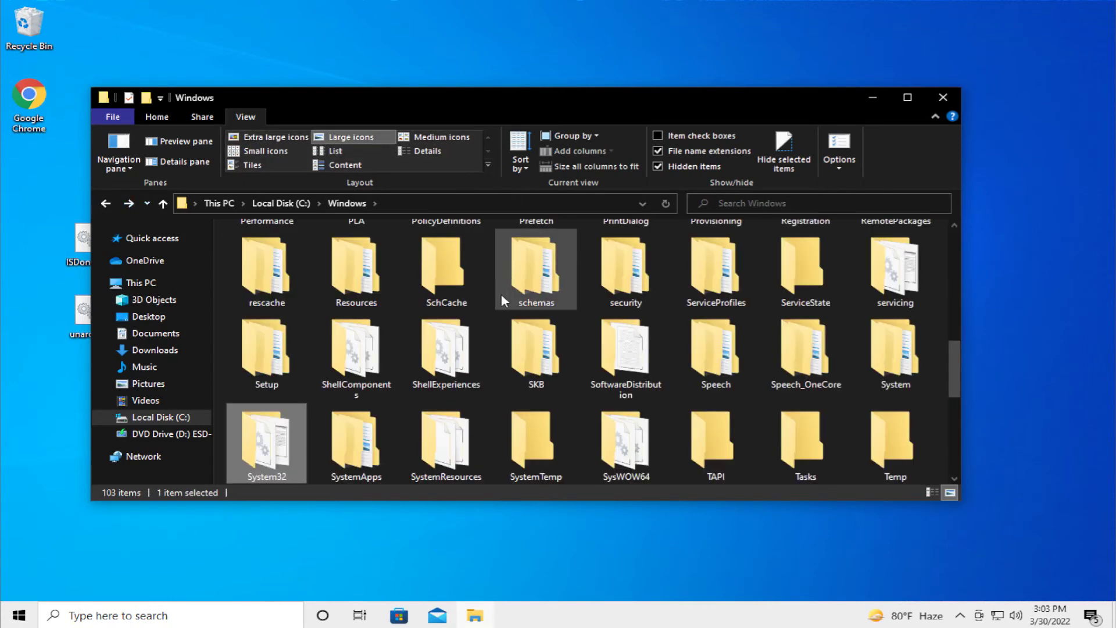
left_click(613, 432)
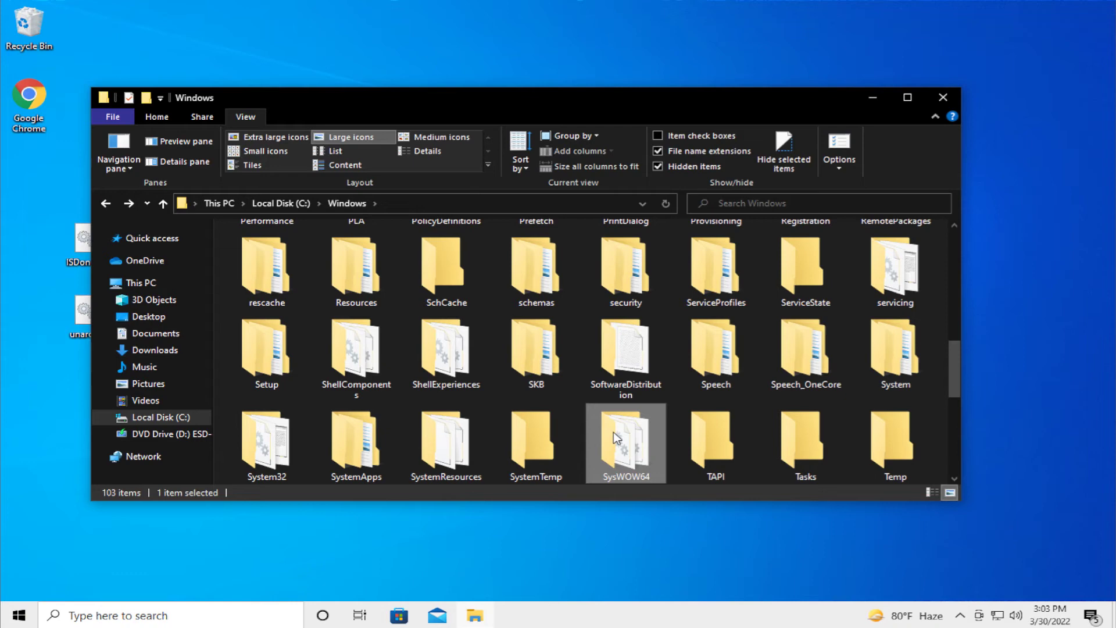
left_click(166, 286)
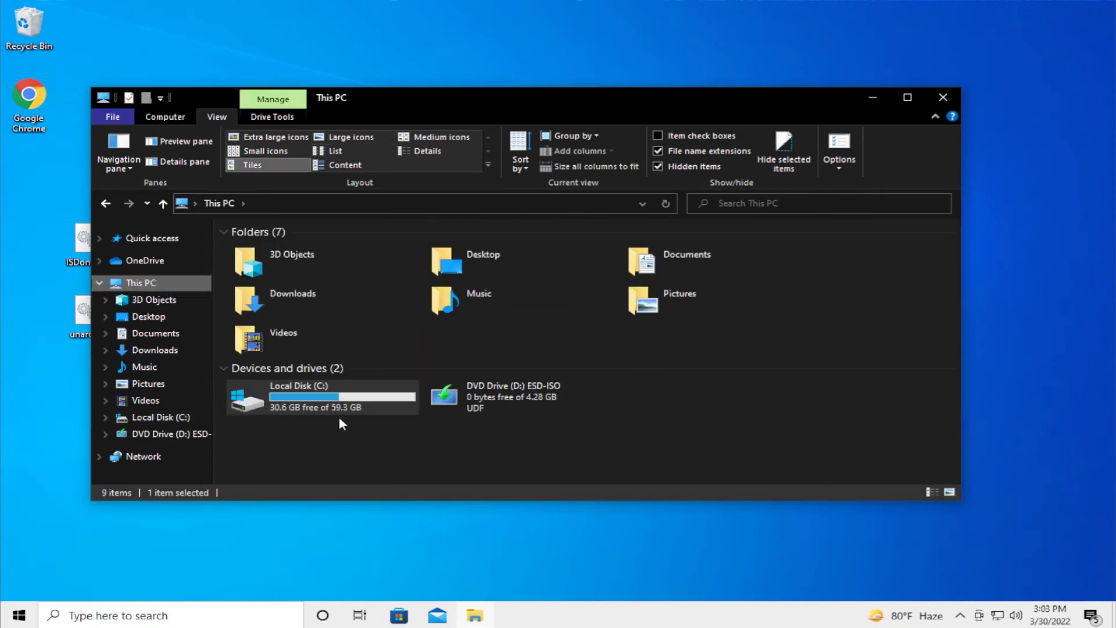
double_click(314, 397)
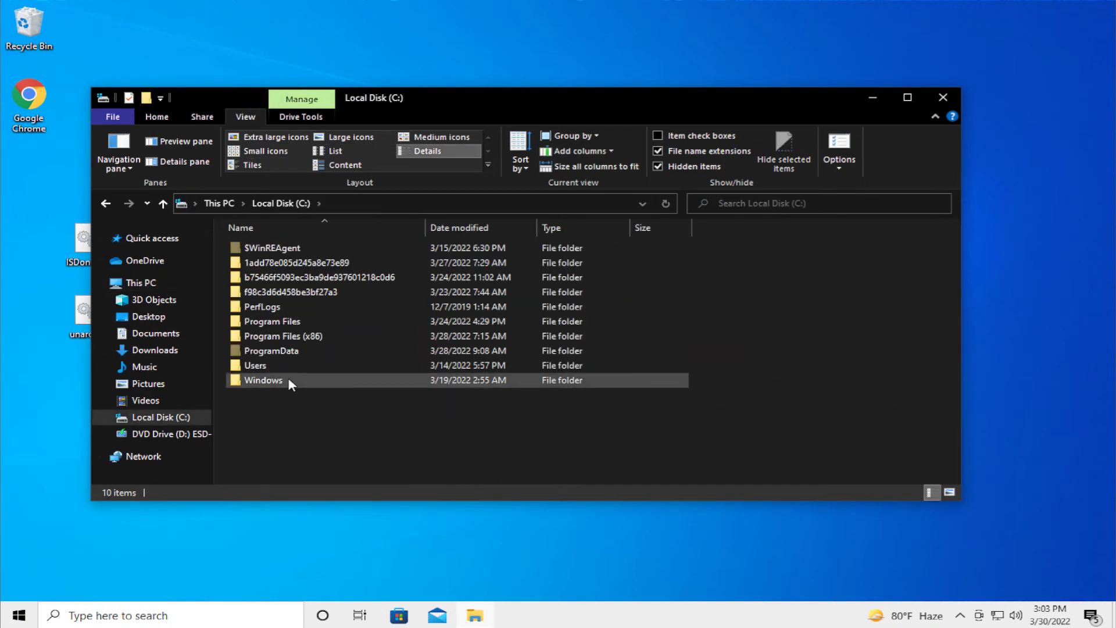
double_click(291, 384)
scroll(548, 393, "down", 5)
scroll(559, 396, "down", 3)
scroll(591, 415, "up", 4)
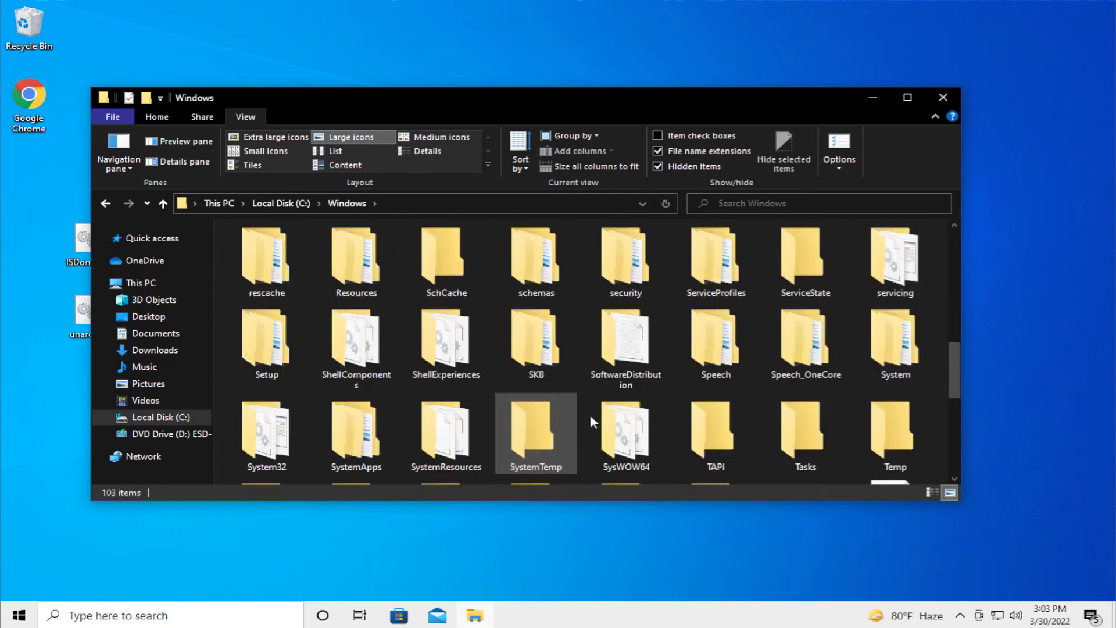
double_click(626, 427)
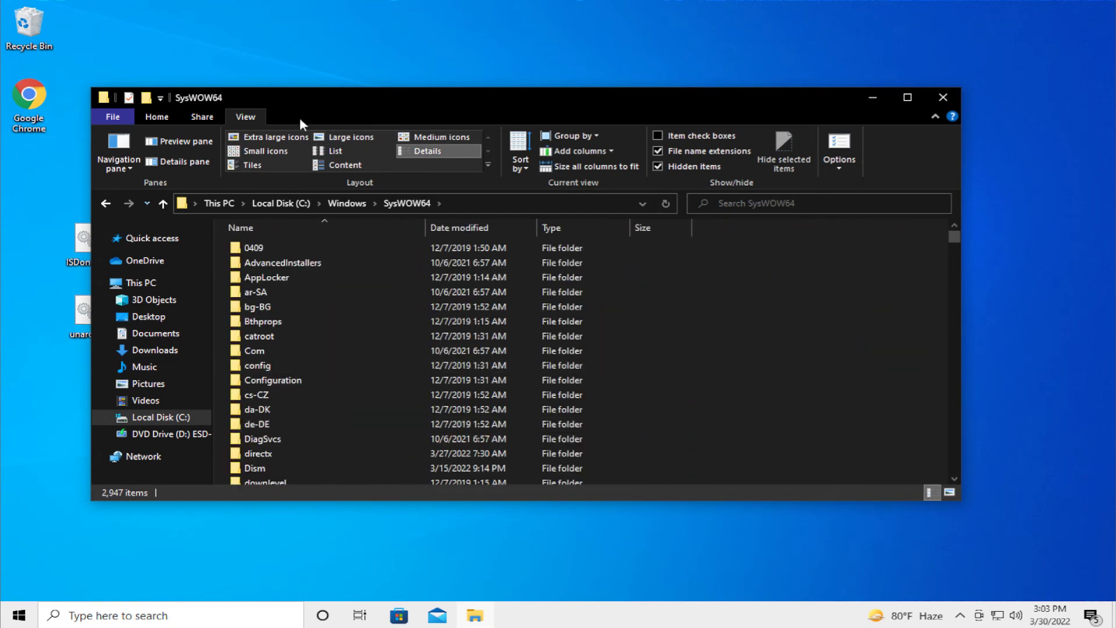
Drag ISDone.dll and unarc.dll from the desktop into SysWOW64, granting administrator permission for both.
left_click_drag(409, 107, 476, 101)
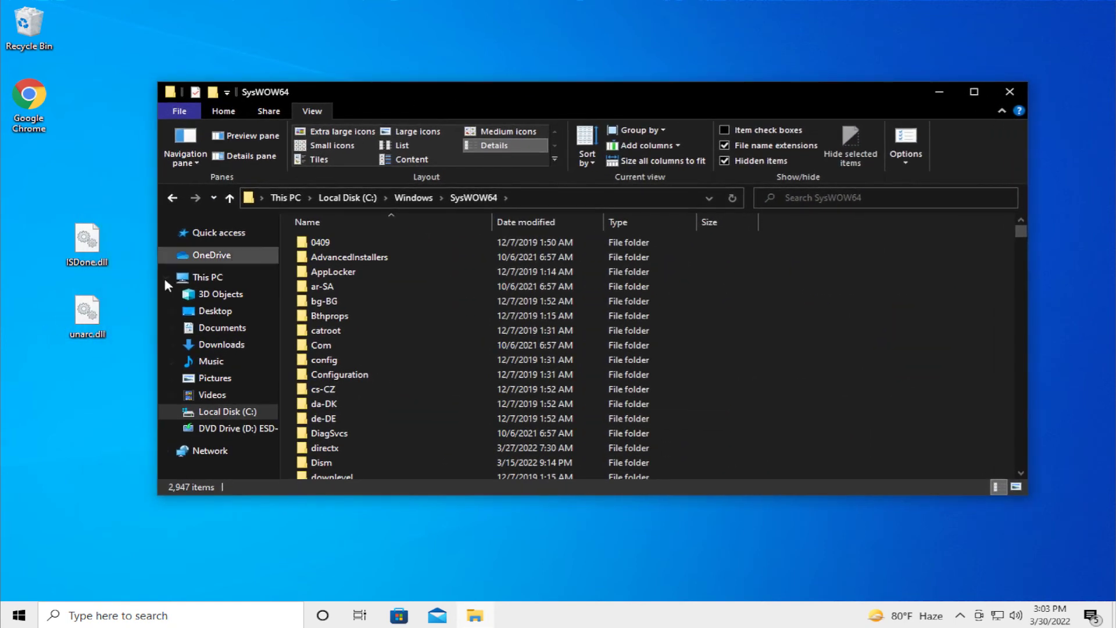
left_click(87, 313)
left_click_drag(81, 251, 845, 315)
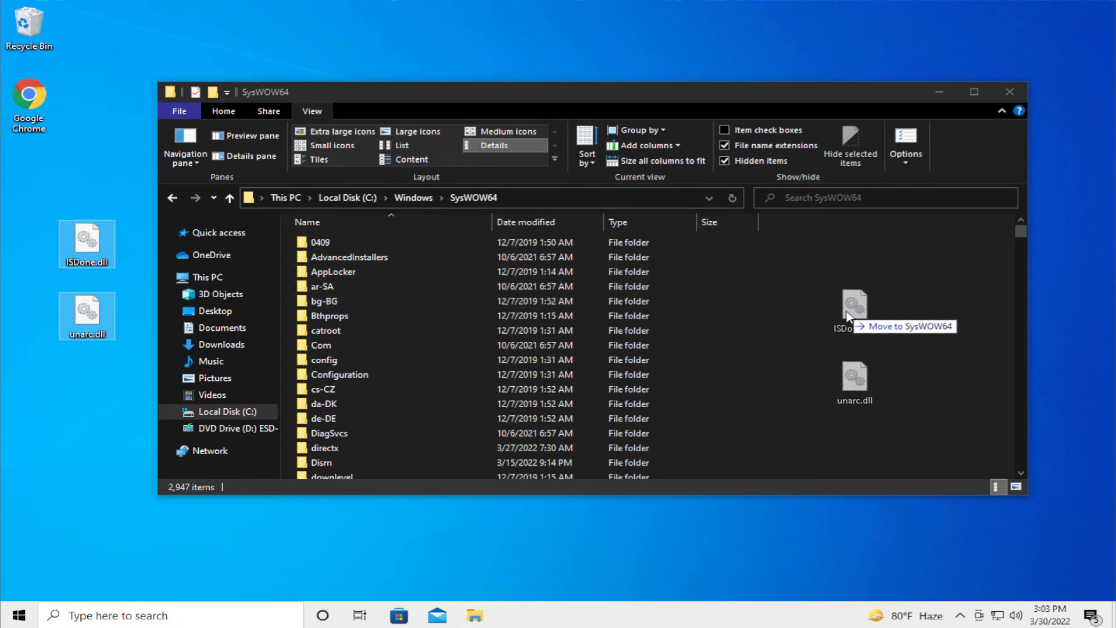
left_click_drag(844, 316, 846, 314)
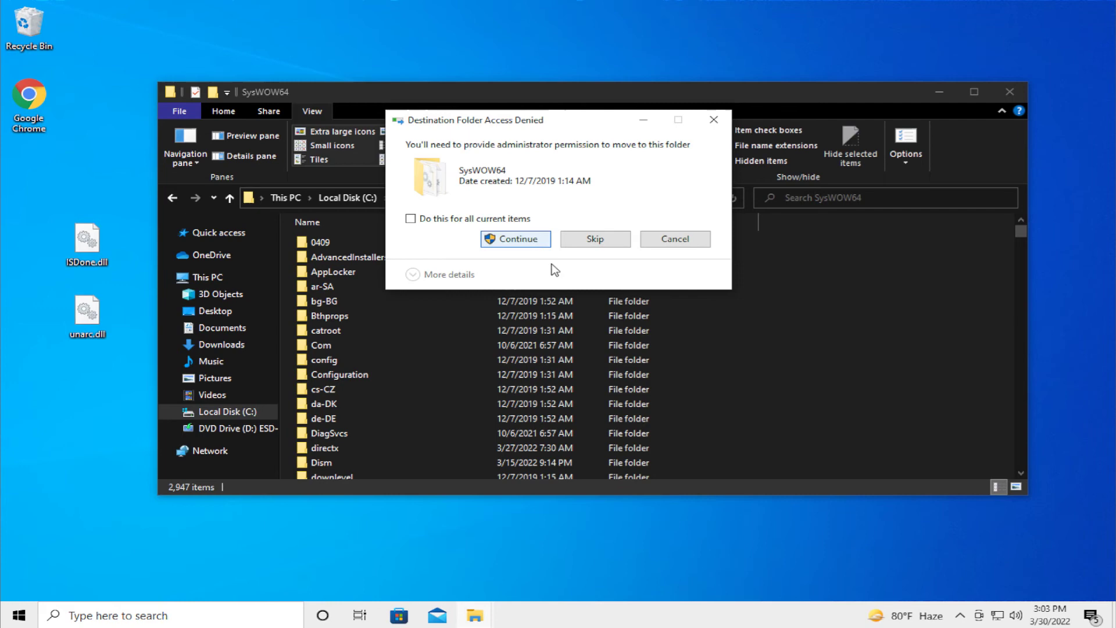
left_click(532, 241)
left_click(518, 239)
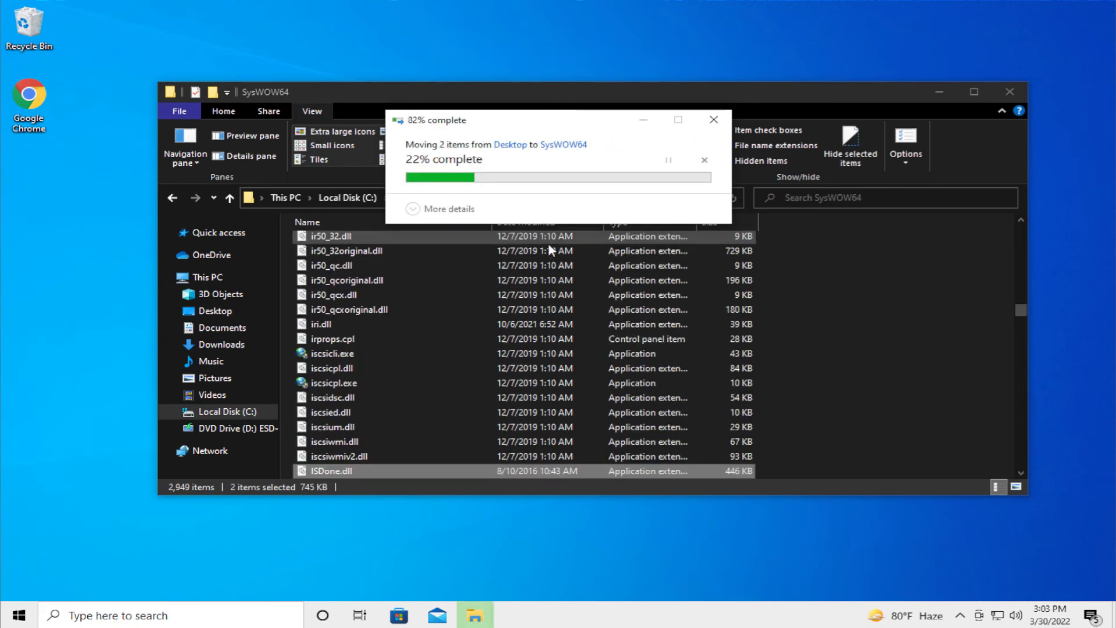
Close the SysWOW64 window and restart the PC from the Start menu's power options.
left_click(1009, 91)
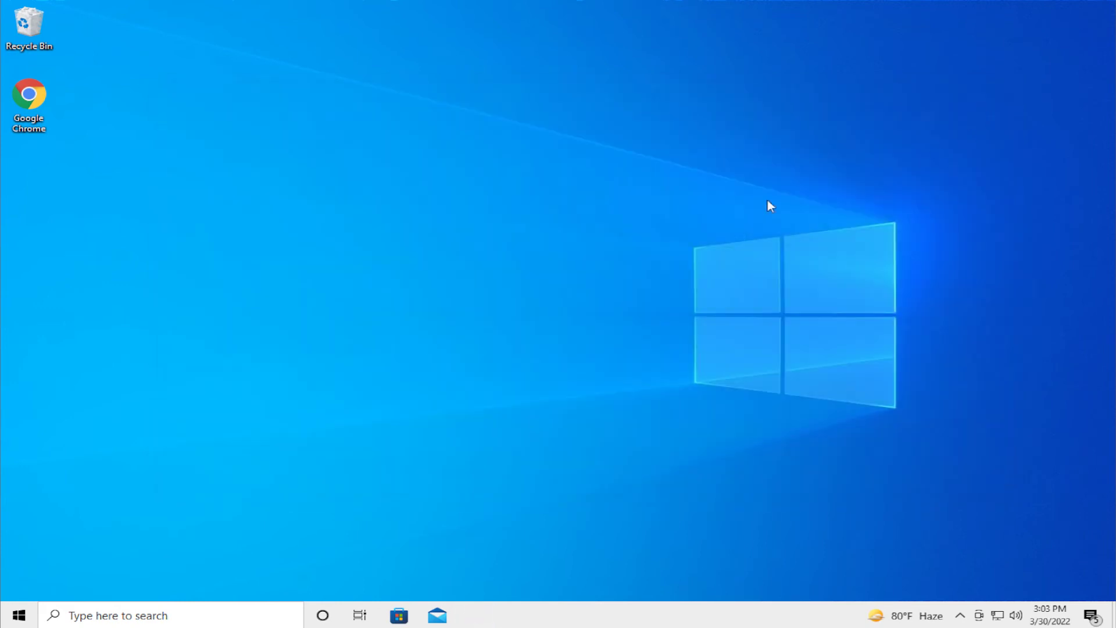
left_click(19, 615)
left_click(20, 585)
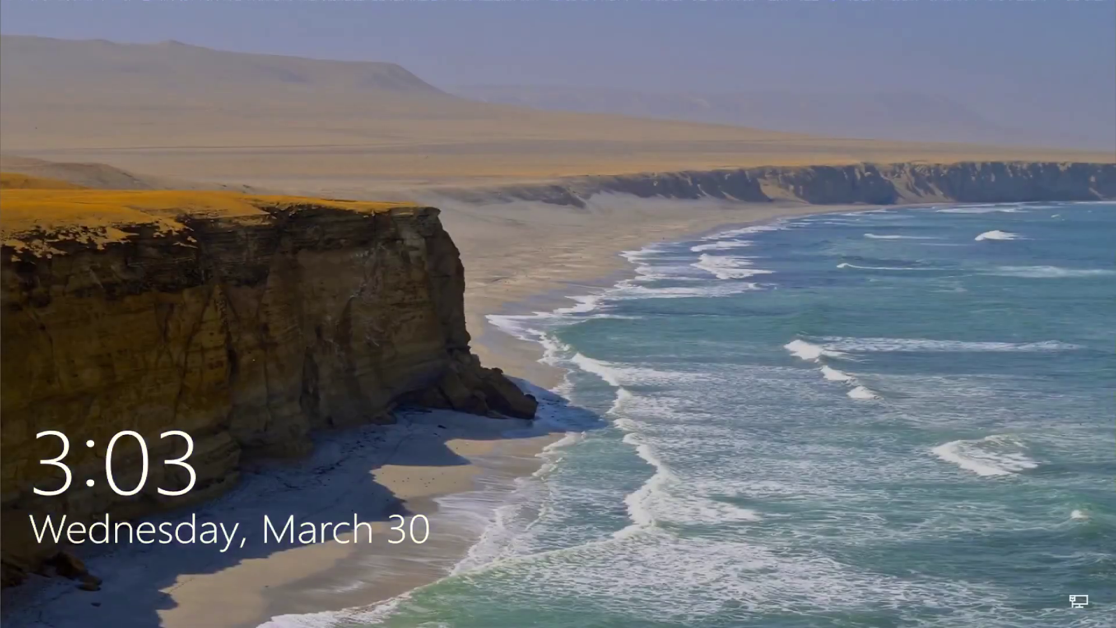
key("Return")
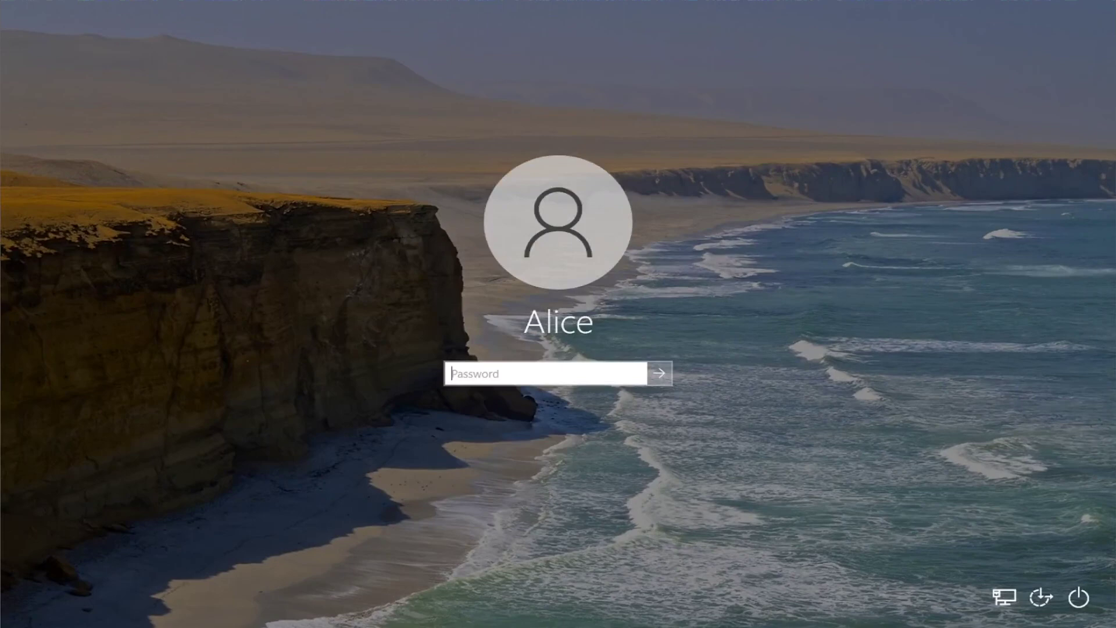
type("*****")
key("Return")
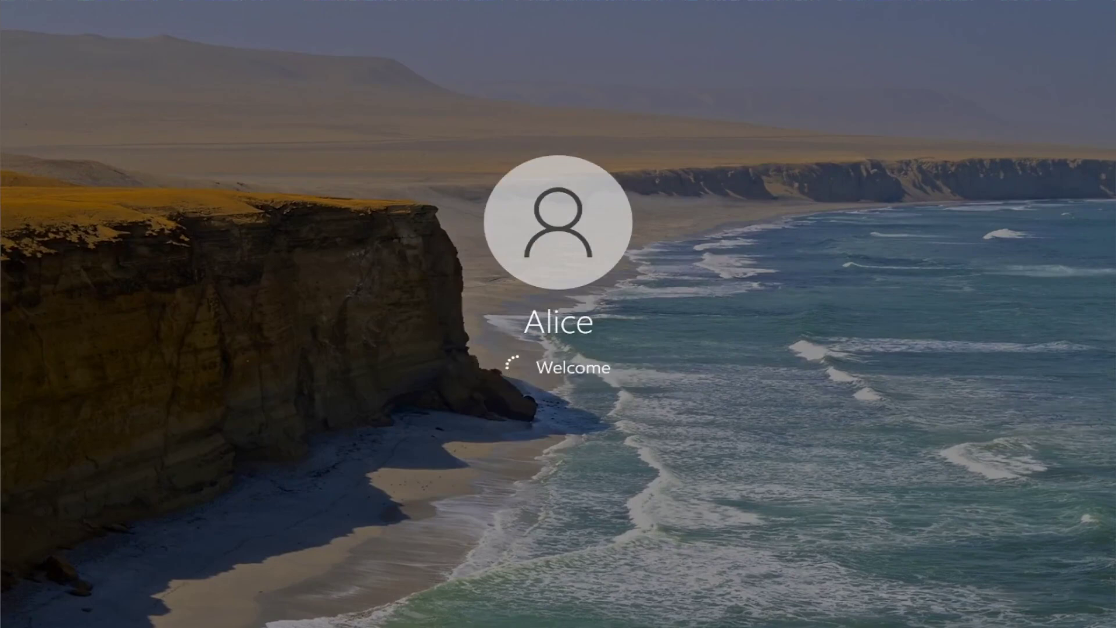